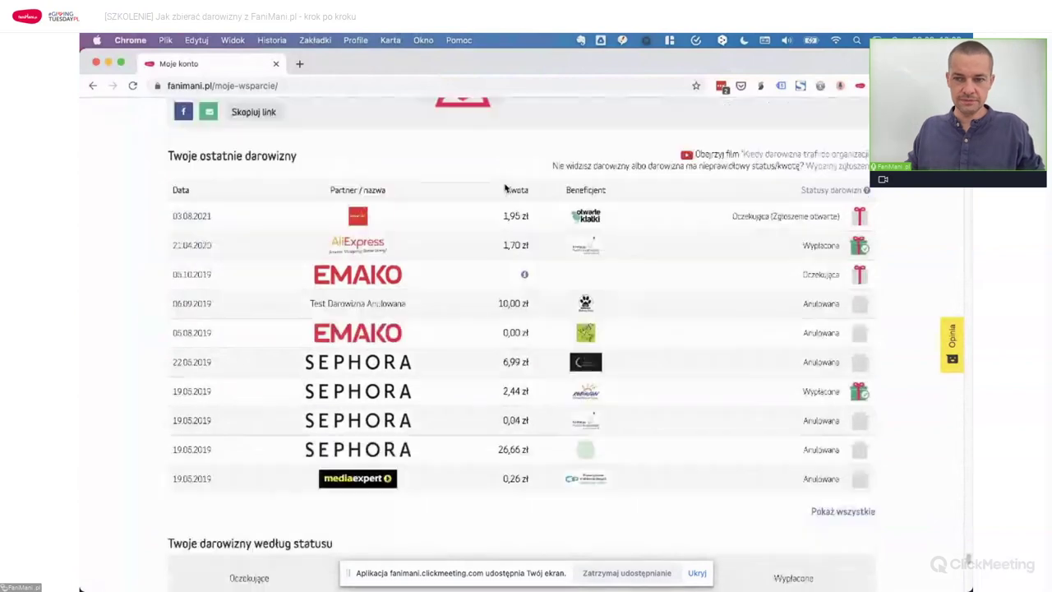
- Return to the Fundacja FaniMani organization panel and open its public profile page in a new tab
scroll(516, 214, "up", 5)
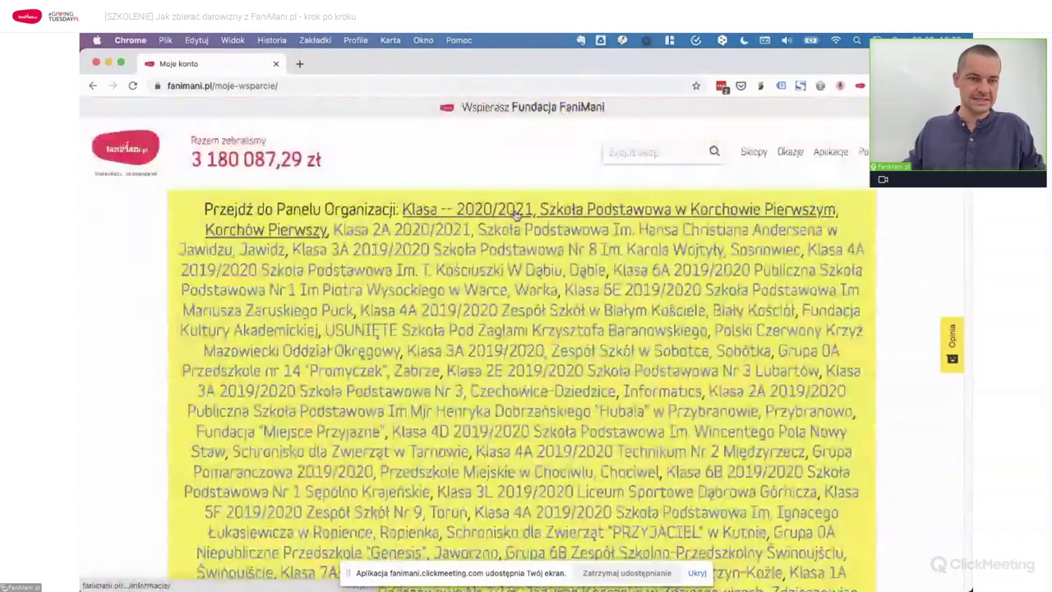
left_click(92, 87)
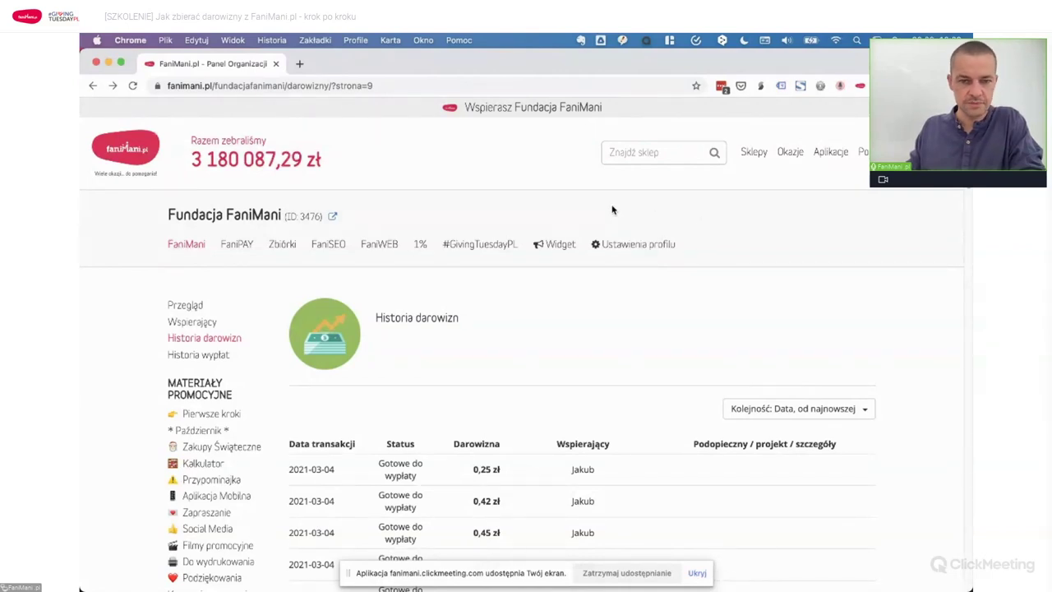
left_click(333, 217)
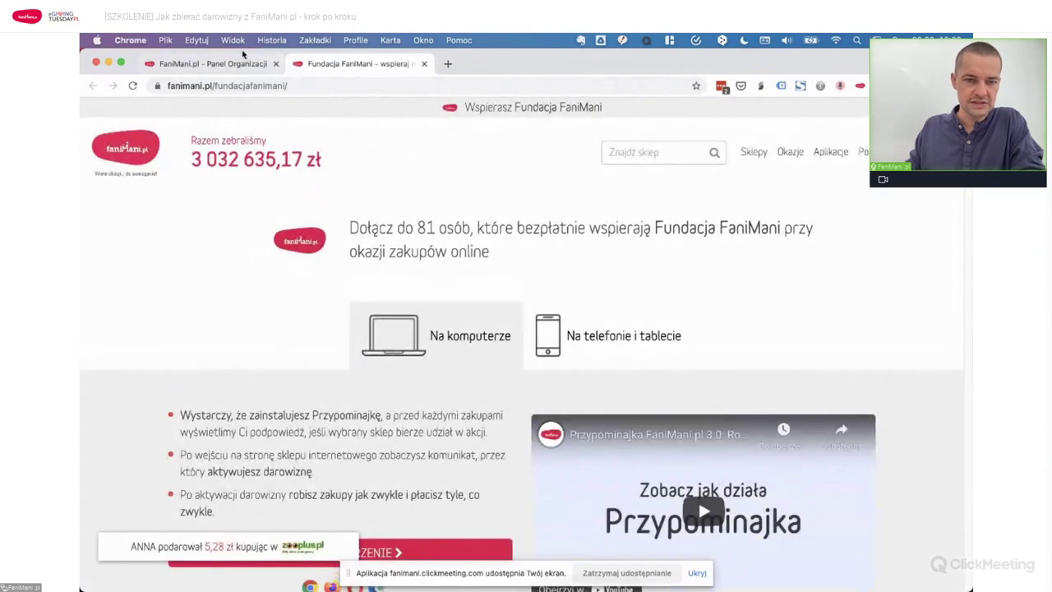
- Open the organization's profile settings in the panel and compare them with the public profile page
left_click(211, 63)
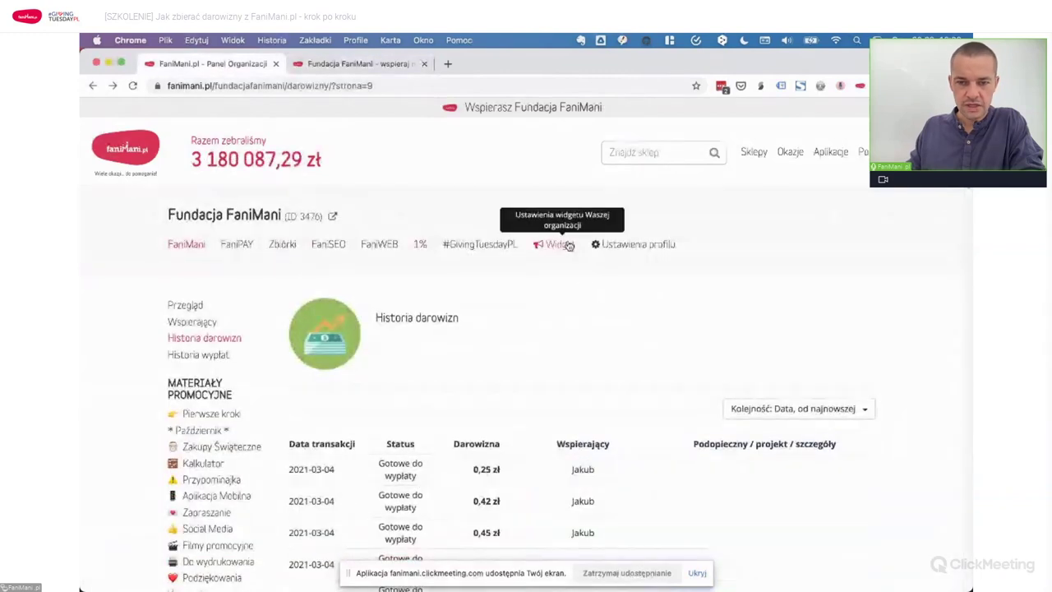
left_click(625, 245)
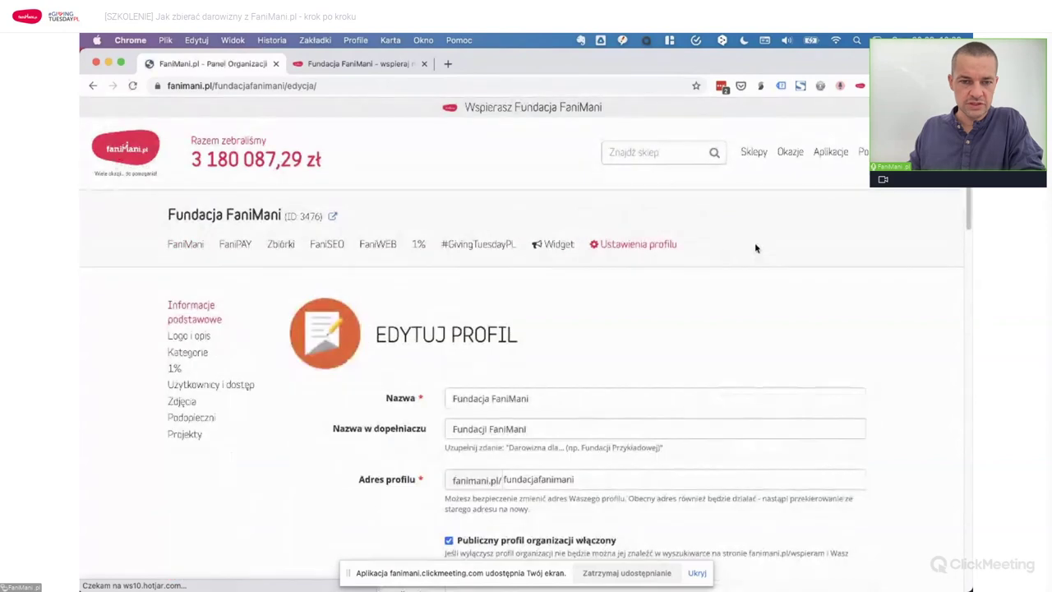
left_click(378, 64)
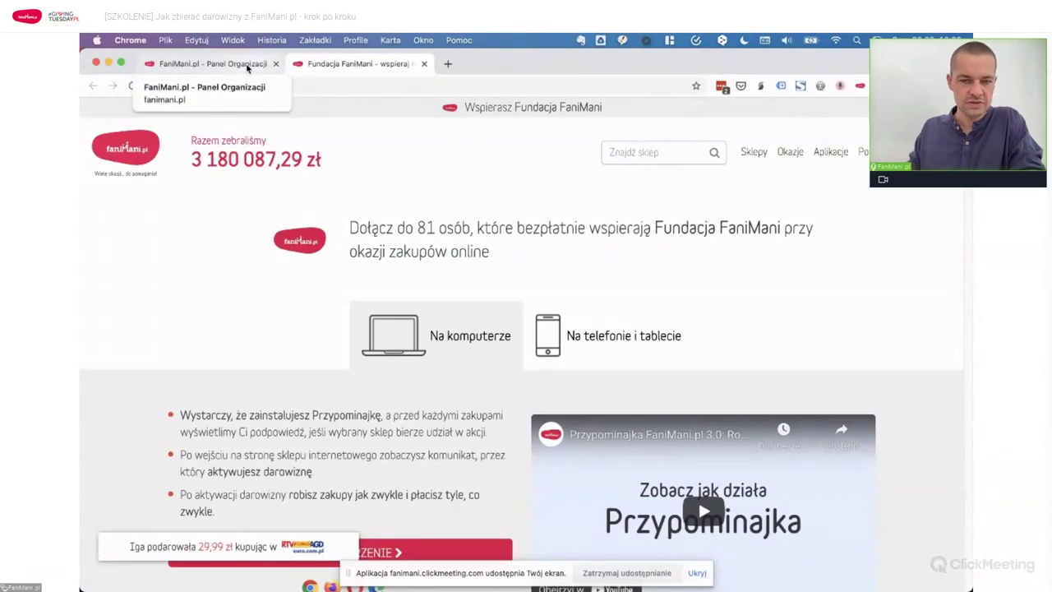
left_click(247, 68)
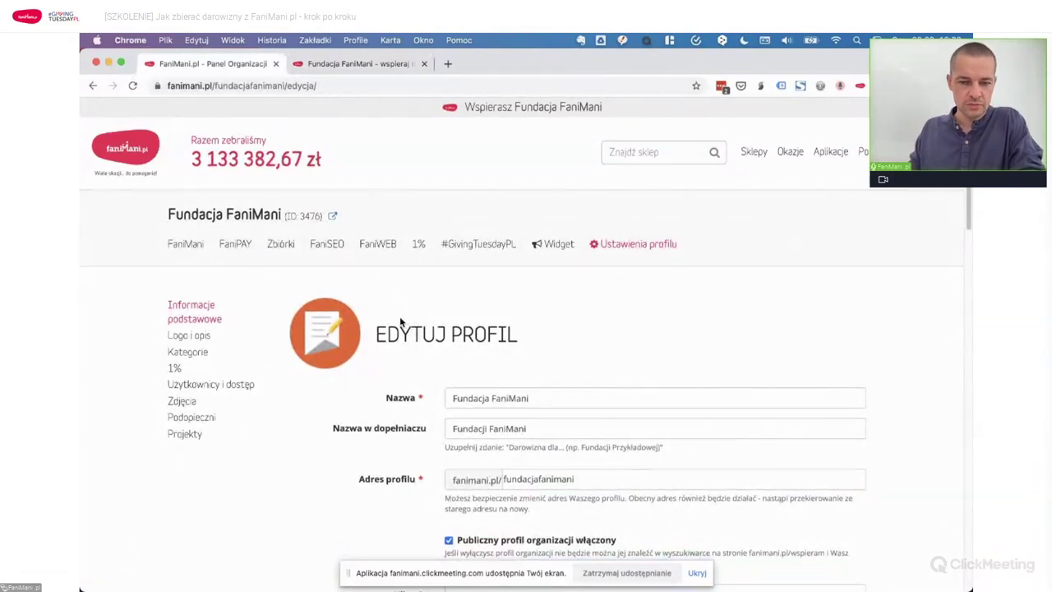
- Examine the editable part of the organization's profile address in the basic information form
scroll(400, 322, "down", 4)
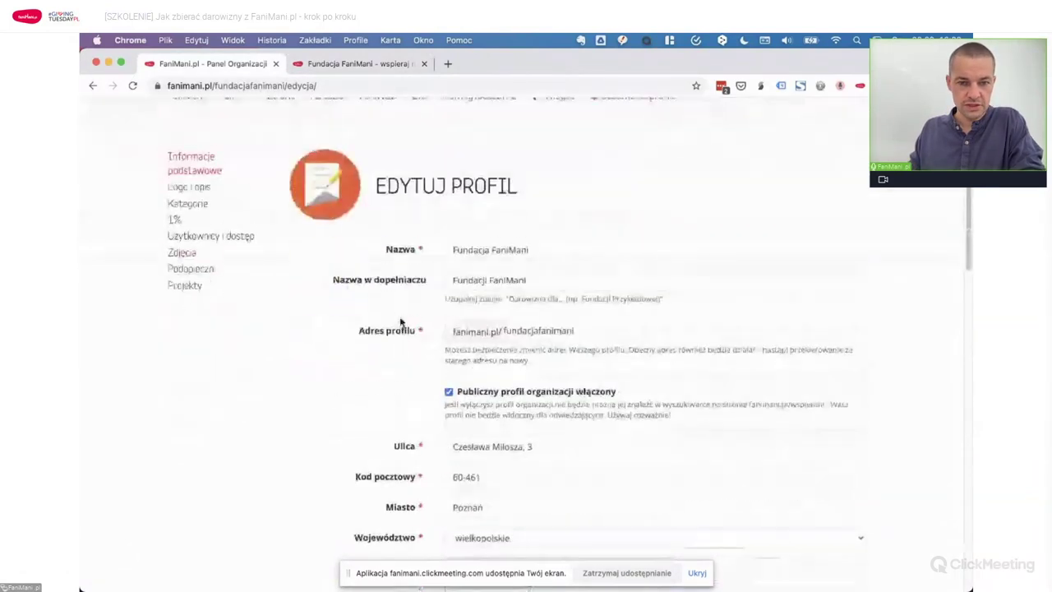
left_click(526, 323)
left_click_drag(601, 320, 502, 321)
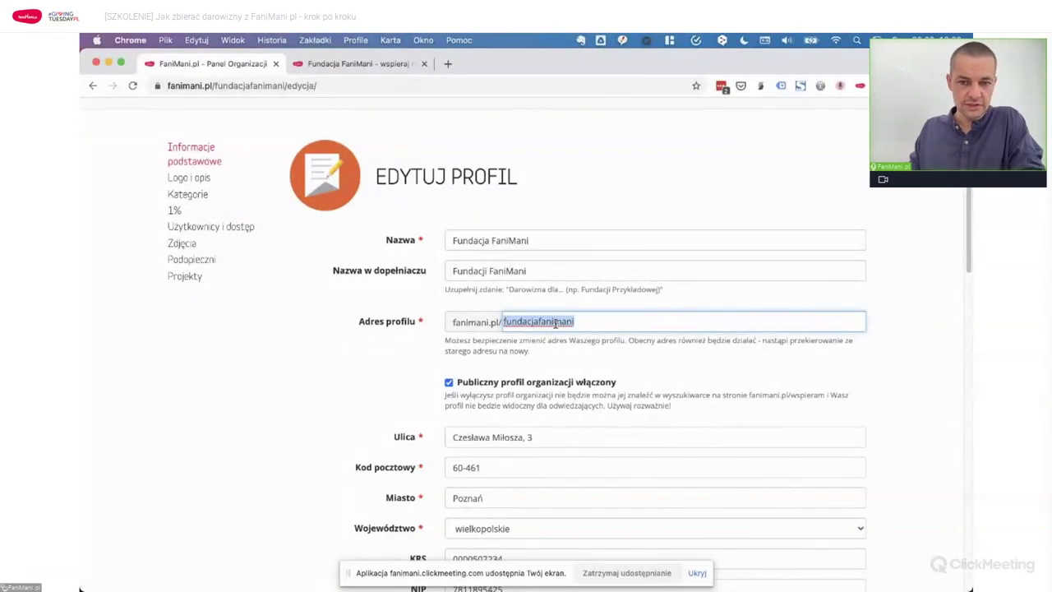
left_click(561, 322)
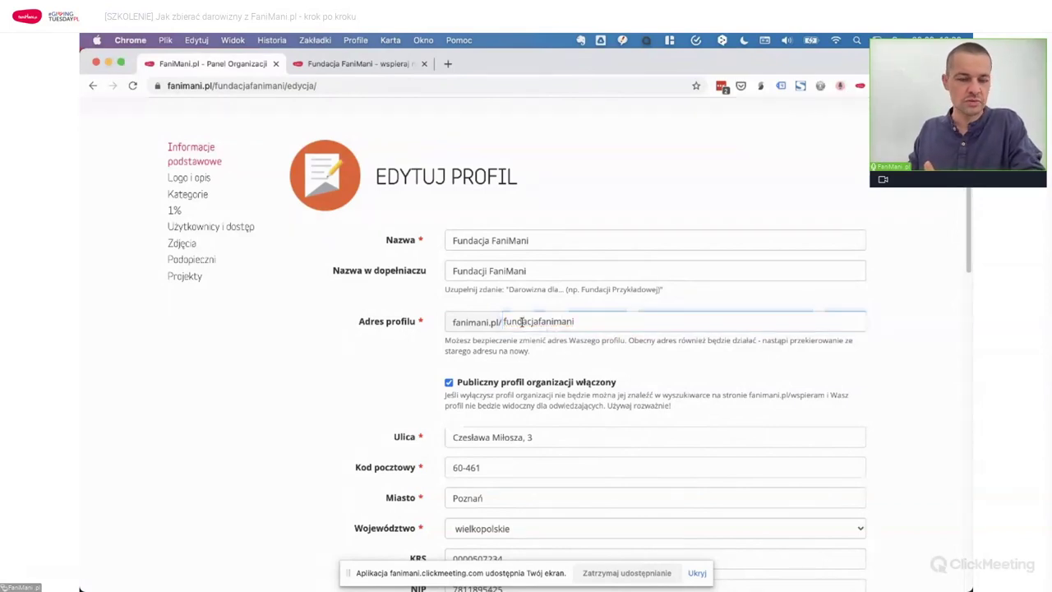
key("Left")
key("Left")
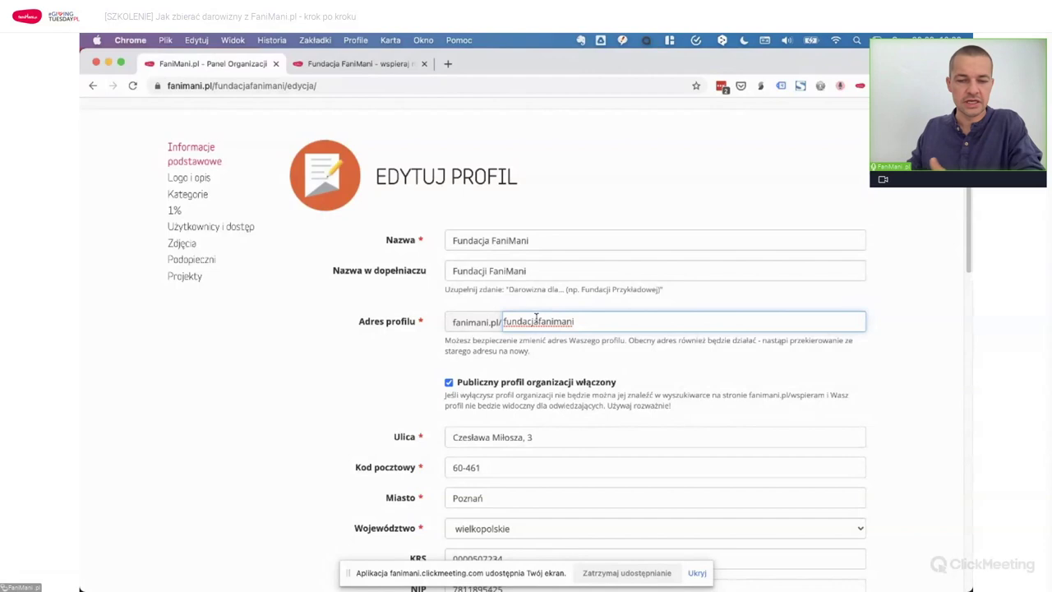
left_click(539, 359)
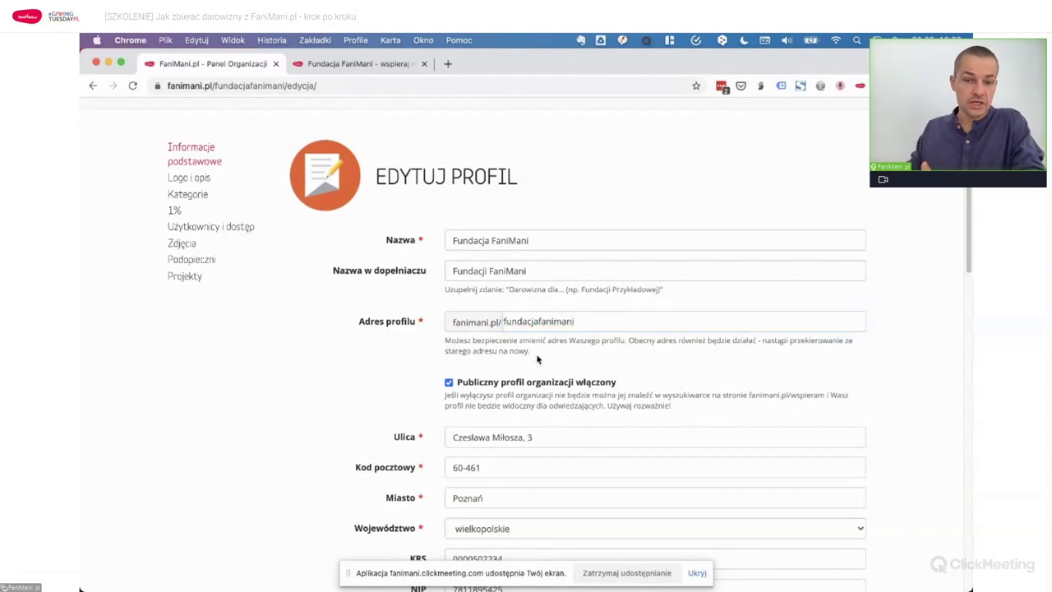
double_click(581, 321)
left_click(578, 344)
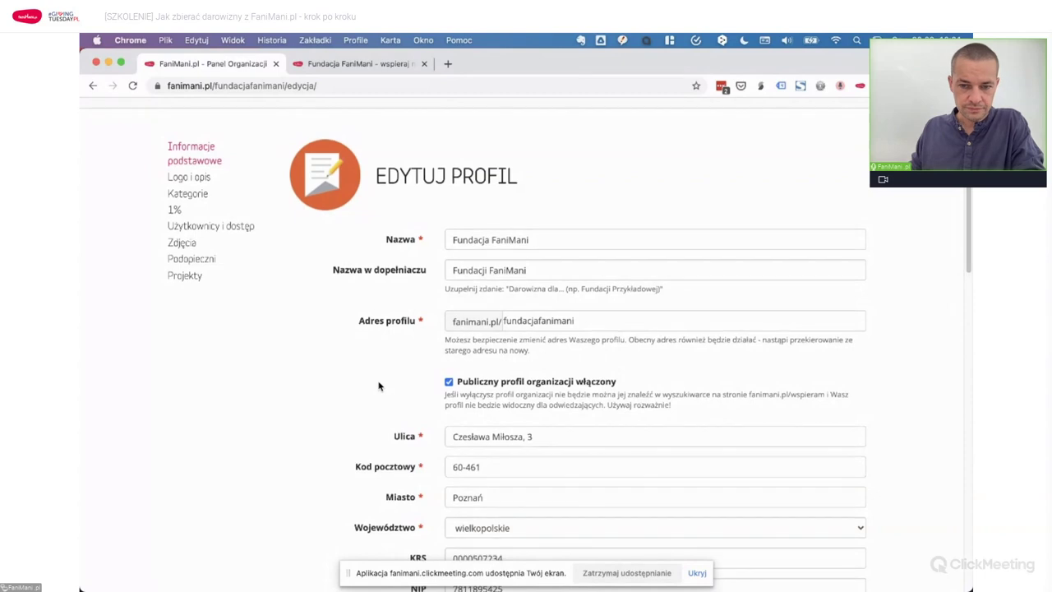
- Review the public profile option and the remaining contact, social media and bank account fields of the basic information form
scroll(364, 356, "down", 4)
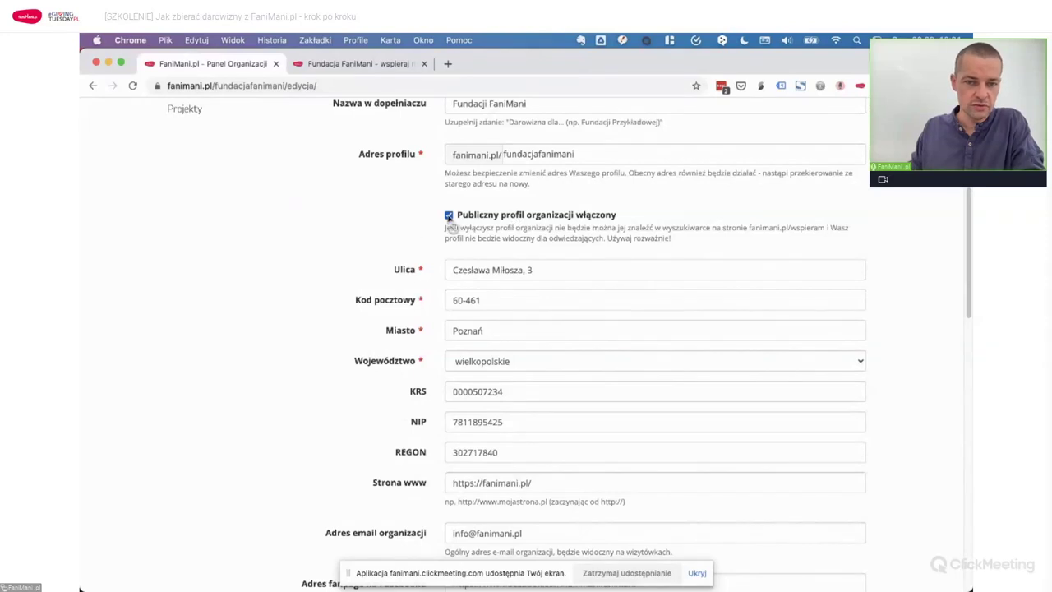
left_click(383, 65)
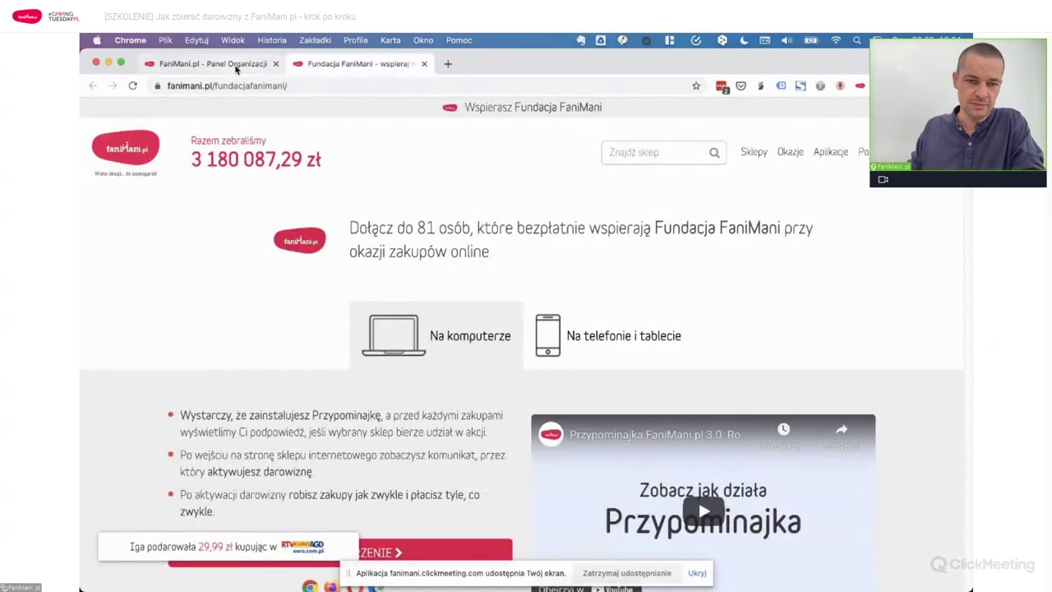
left_click(236, 66)
scroll(352, 301, "down", 5)
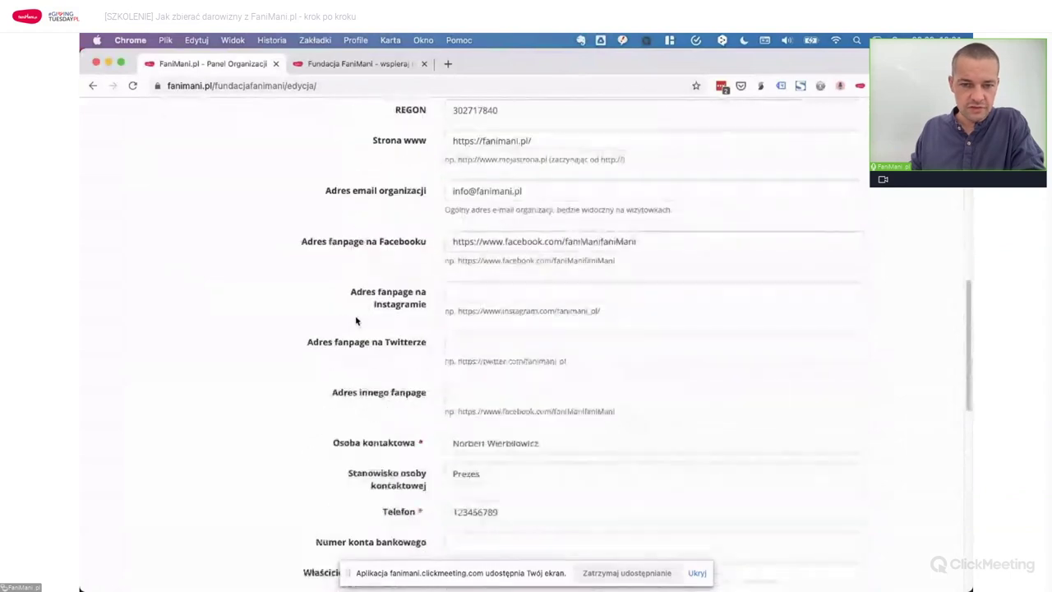
scroll(409, 286, "down", 5)
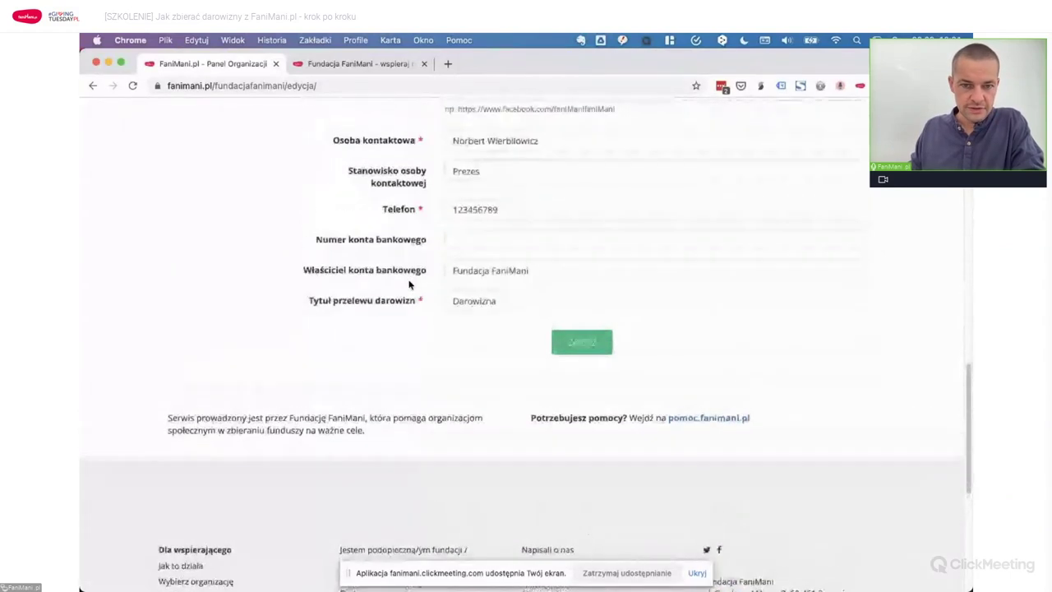
scroll(409, 285, "up", 15)
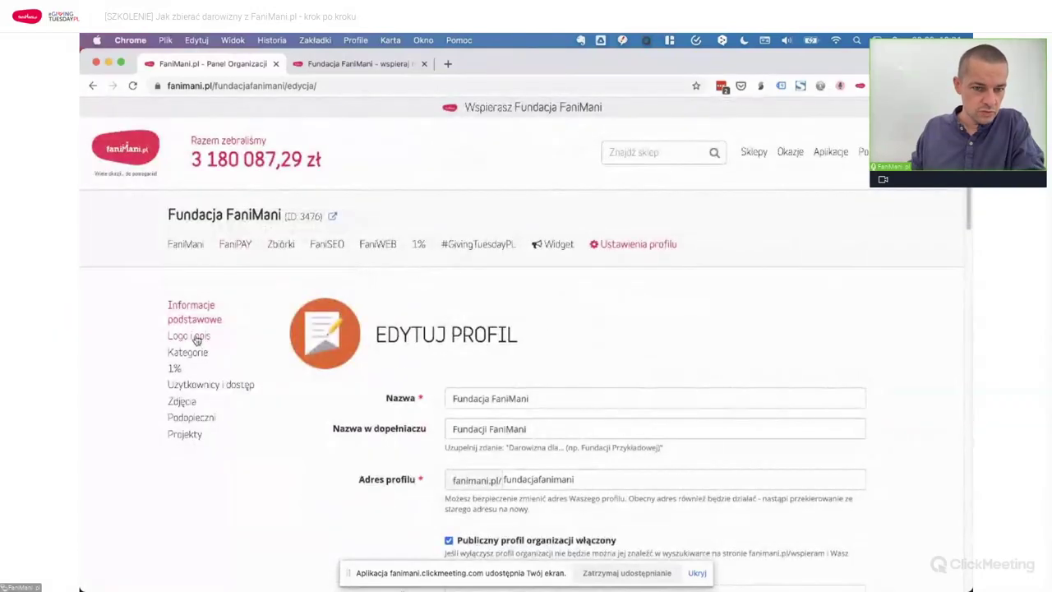
- Open the logo and description settings and review the logo, fundraising purposes and description fields
left_click(198, 337)
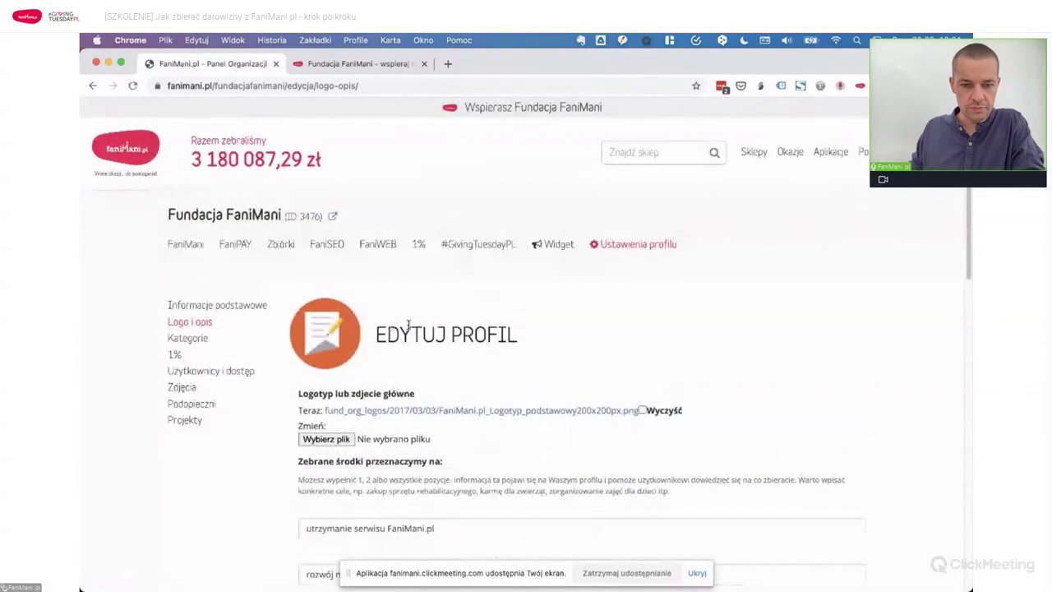
scroll(408, 326, "down", 5)
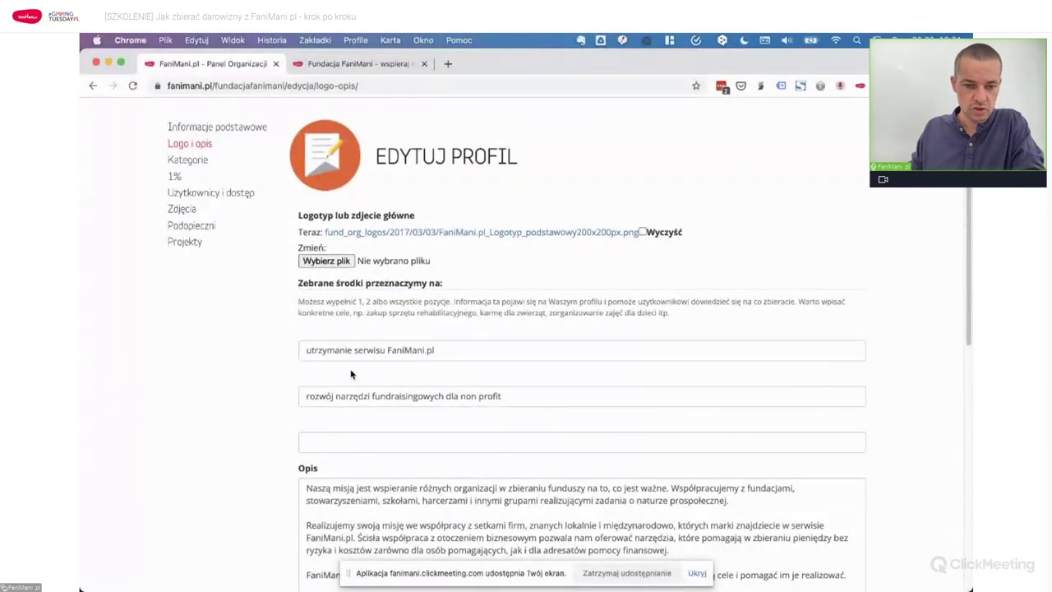
scroll(350, 375, "down", 5)
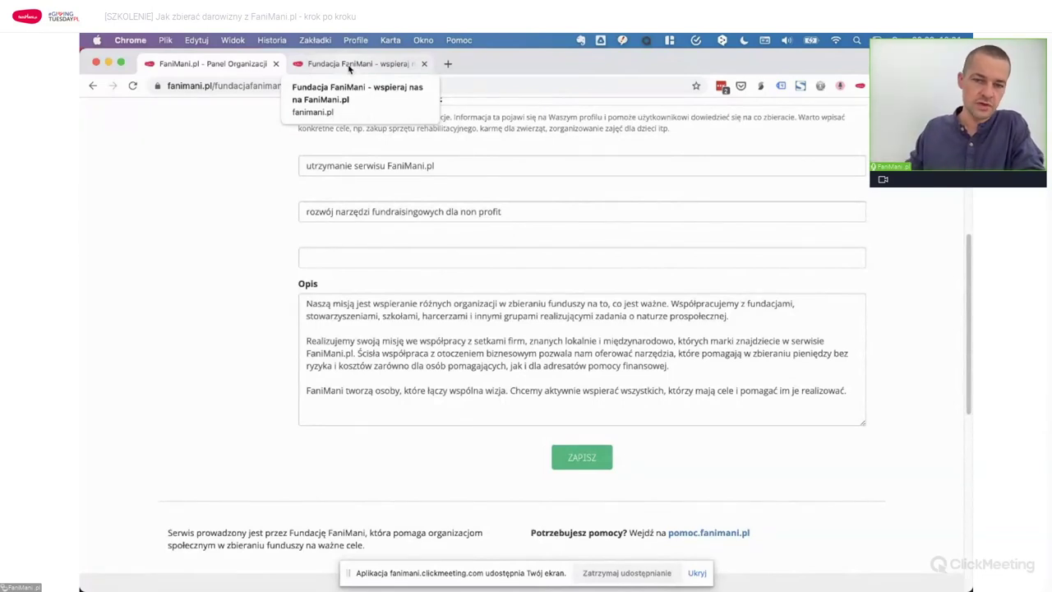
- Check on the public profile page how the fundraising purposes and the expanded organization description are presented
left_click(350, 64)
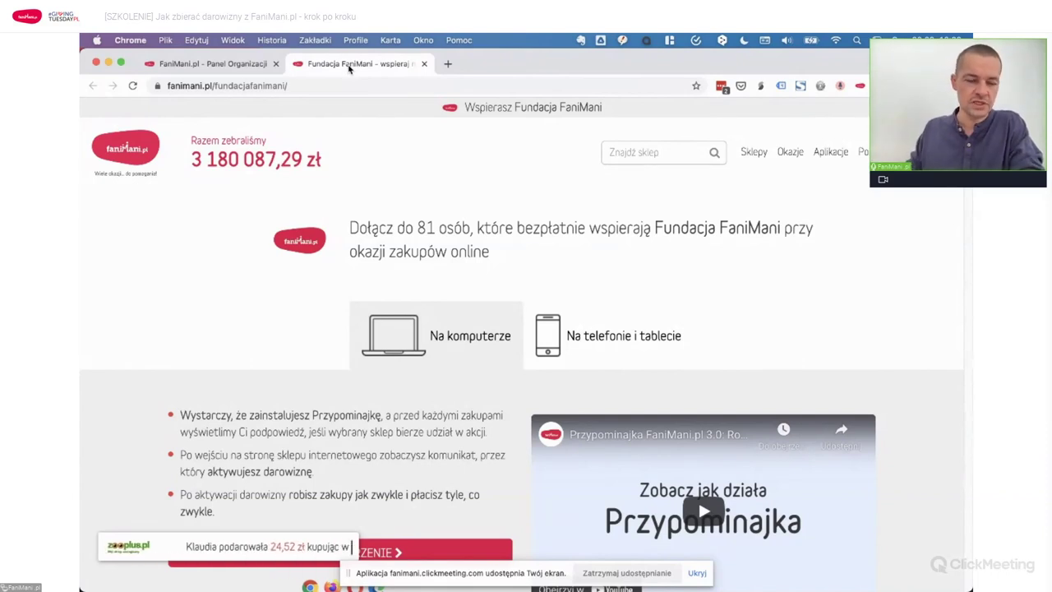
scroll(494, 310, "down", 5)
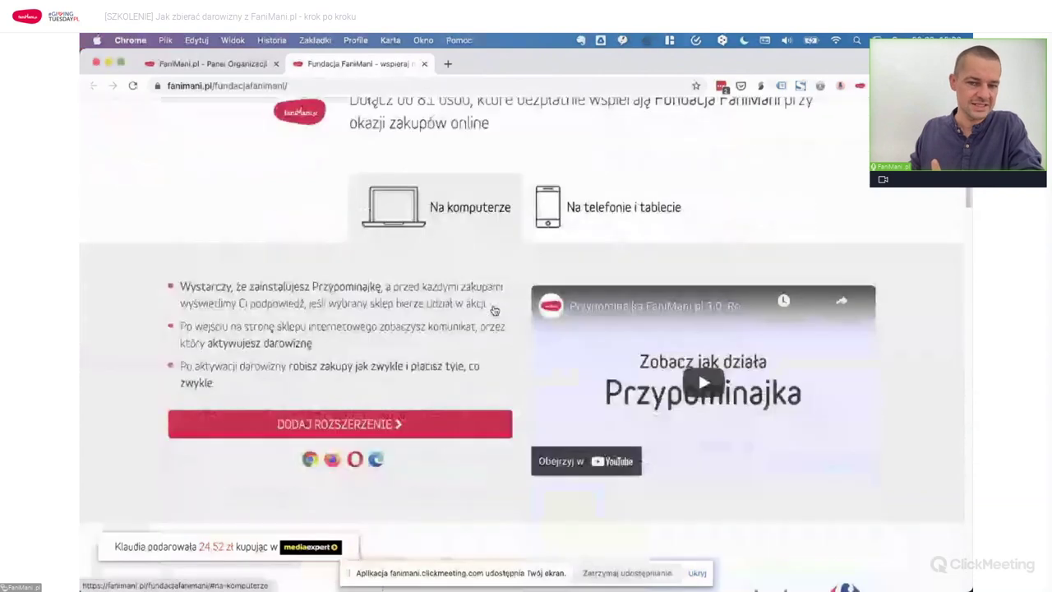
scroll(494, 302, "down", 8)
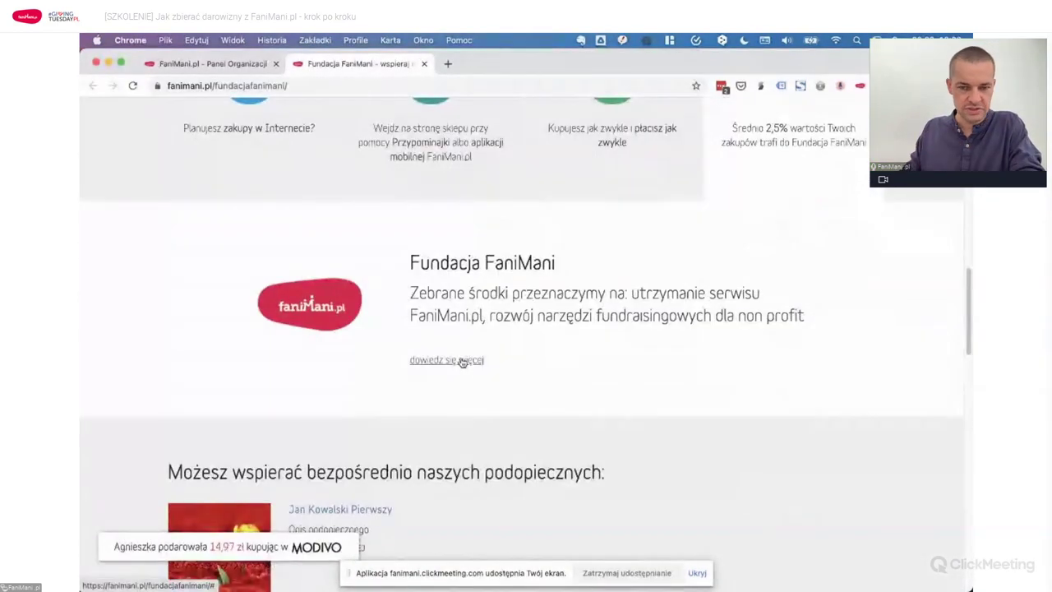
left_click(462, 362)
scroll(547, 348, "down", 3)
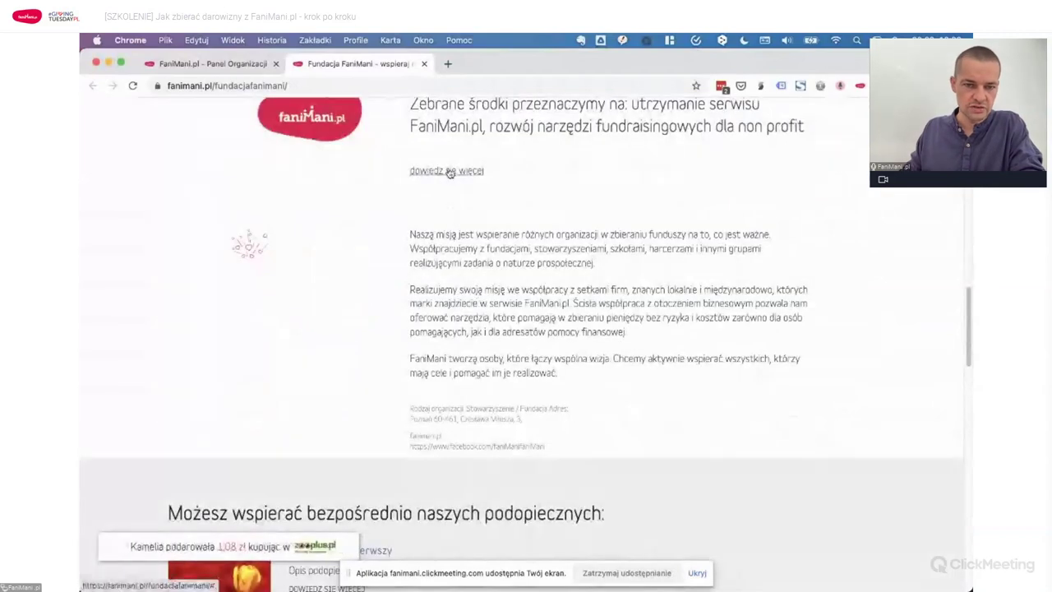
left_click_drag(428, 250, 555, 355)
left_click(554, 355)
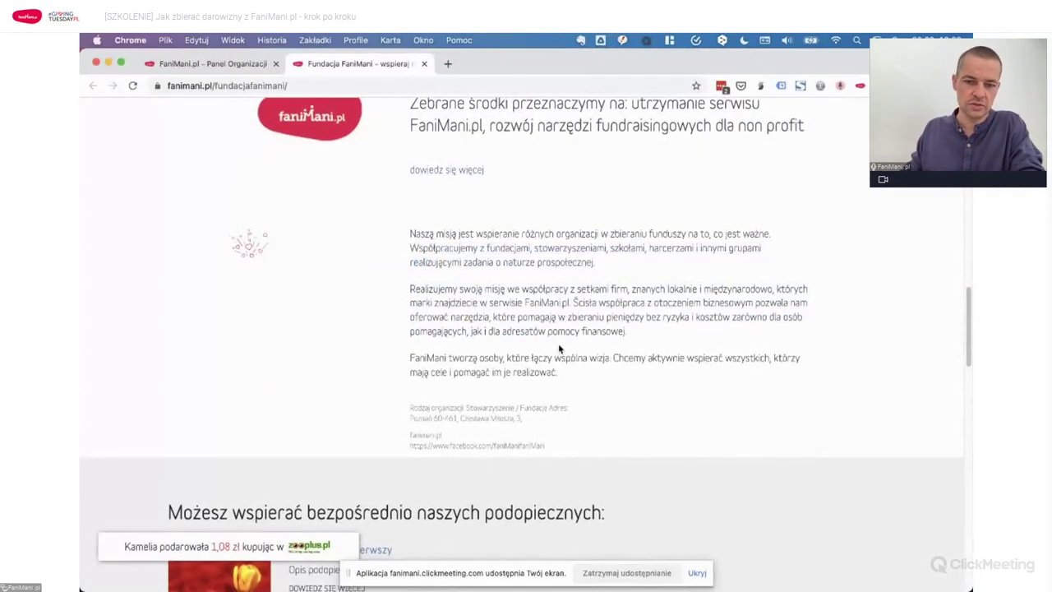
scroll(559, 337, "down", 3)
scroll(560, 325, "up", 8)
scroll(560, 321, "up", 5)
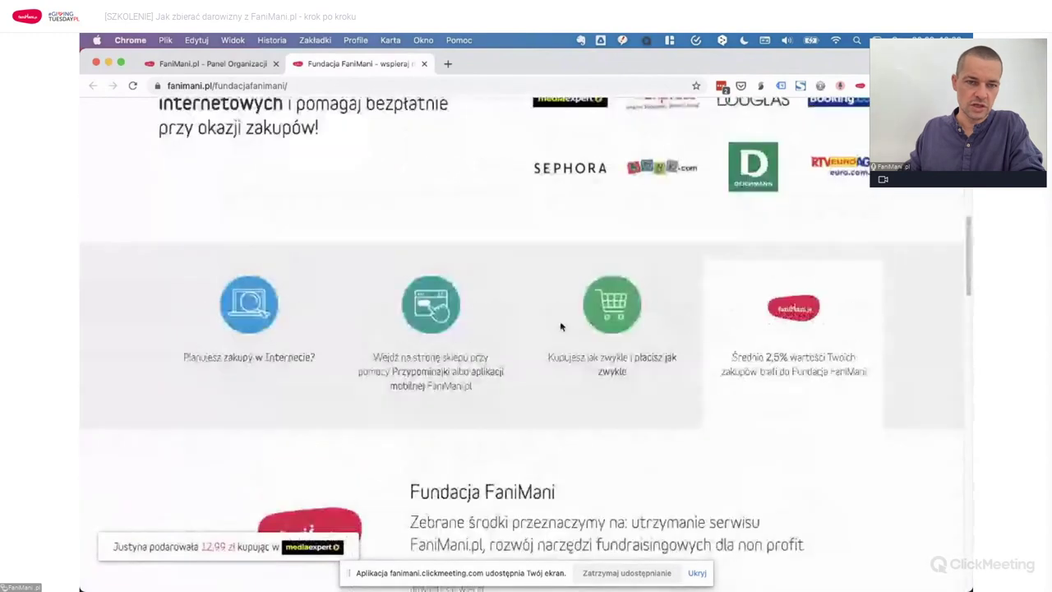
- Return to the organization panel and look over the basic information section of the profile settings again
left_click(212, 63)
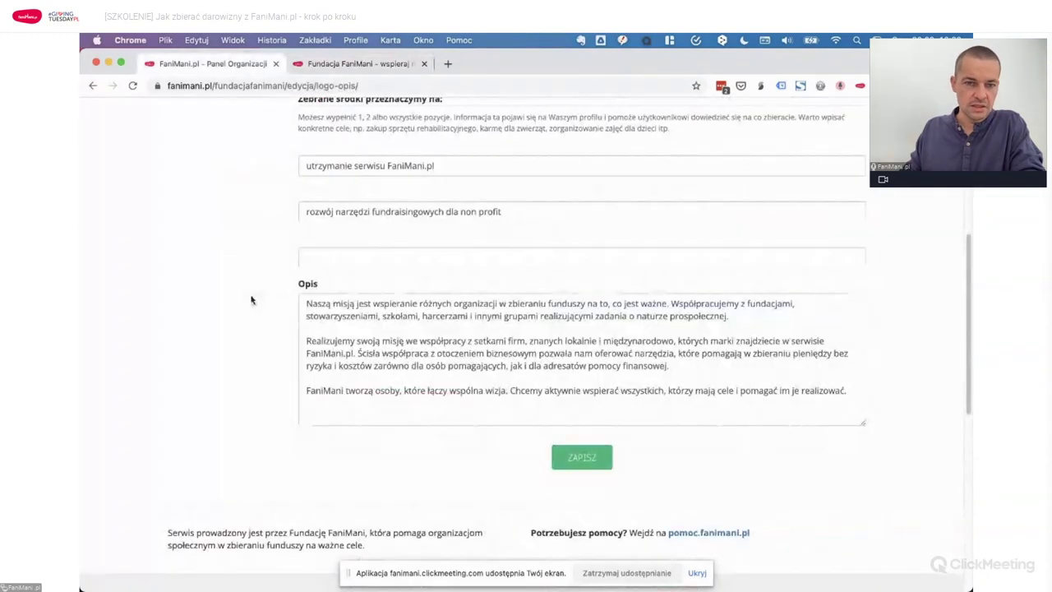
scroll(402, 294, "up", 6)
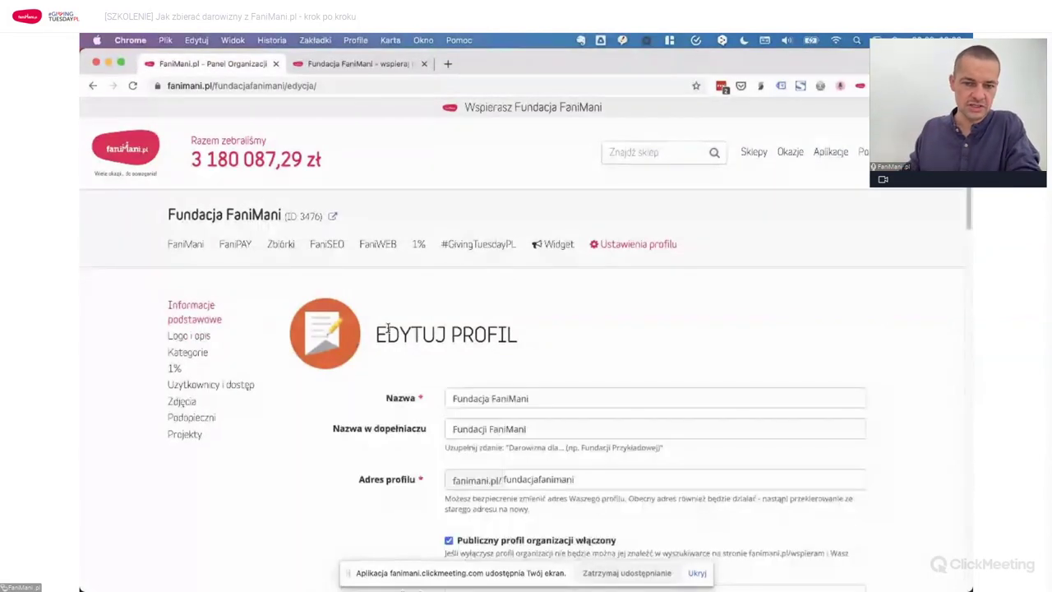
scroll(387, 329, "down", 2)
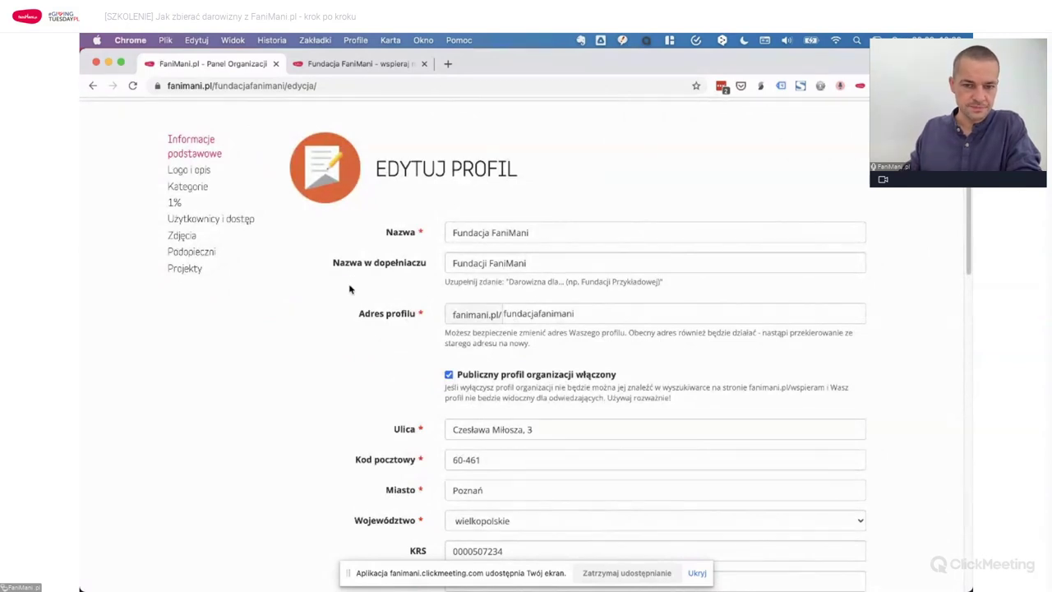
scroll(352, 283, "up", 2)
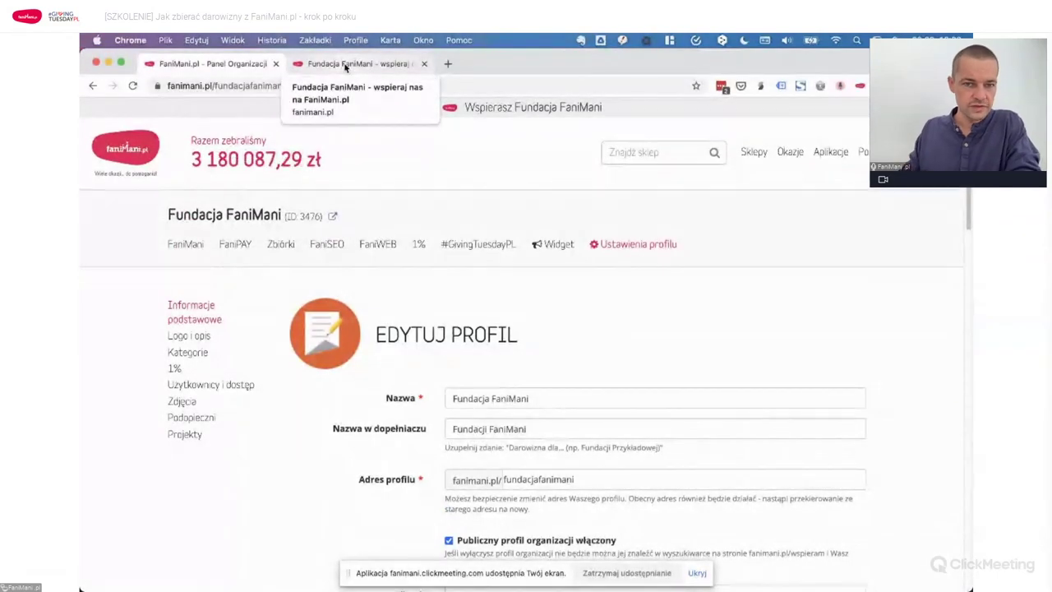
- Open the organization's list of supporters and examine the registration date and name in the most recent entry
left_click(187, 244)
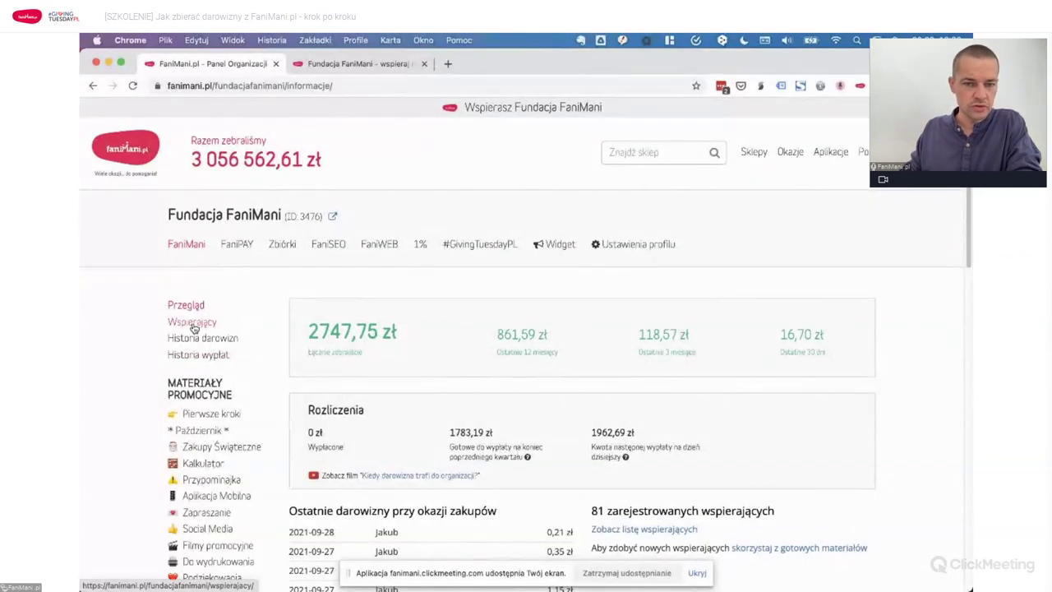
left_click(193, 322)
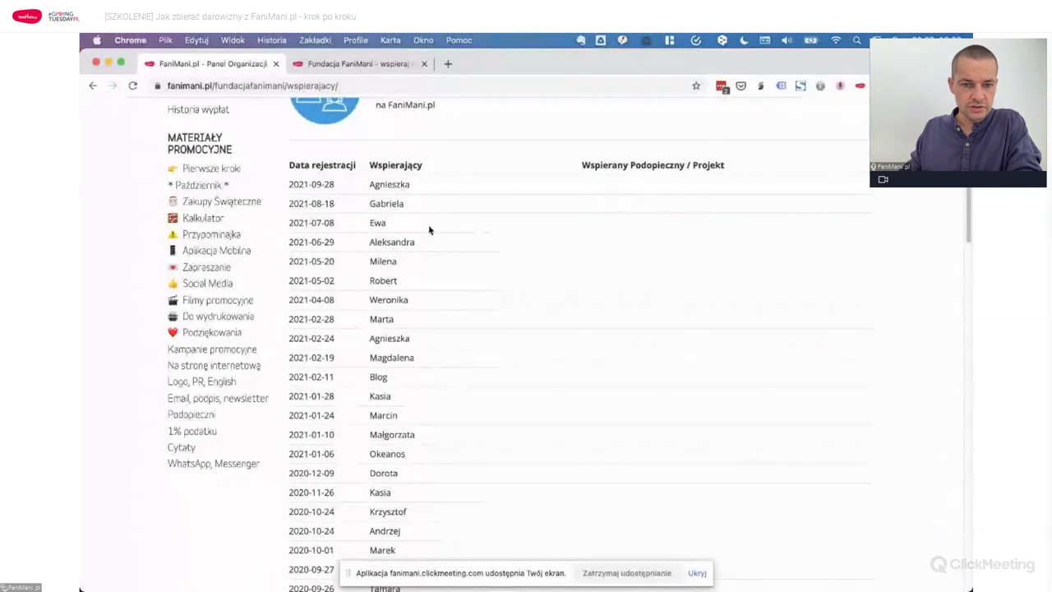
left_click_drag(371, 185, 426, 186)
left_click(426, 186)
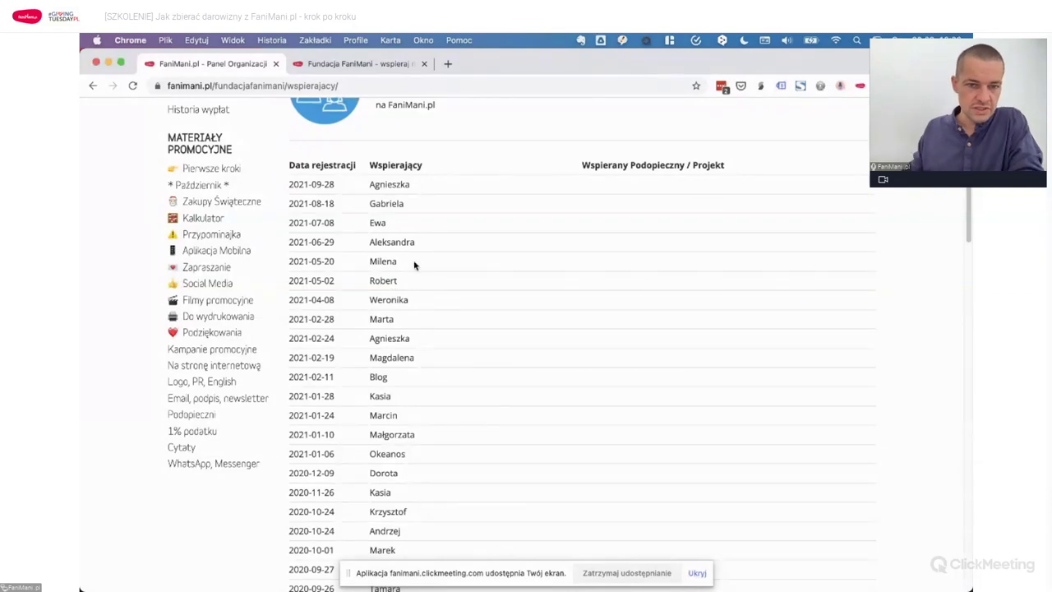
mouse_move(372, 185)
left_mouse_down()
mouse_move(390, 186)
mouse_move(372, 186)
left_mouse_up()
left_click_drag(289, 184, 414, 186)
left_click(339, 186)
left_click(414, 187)
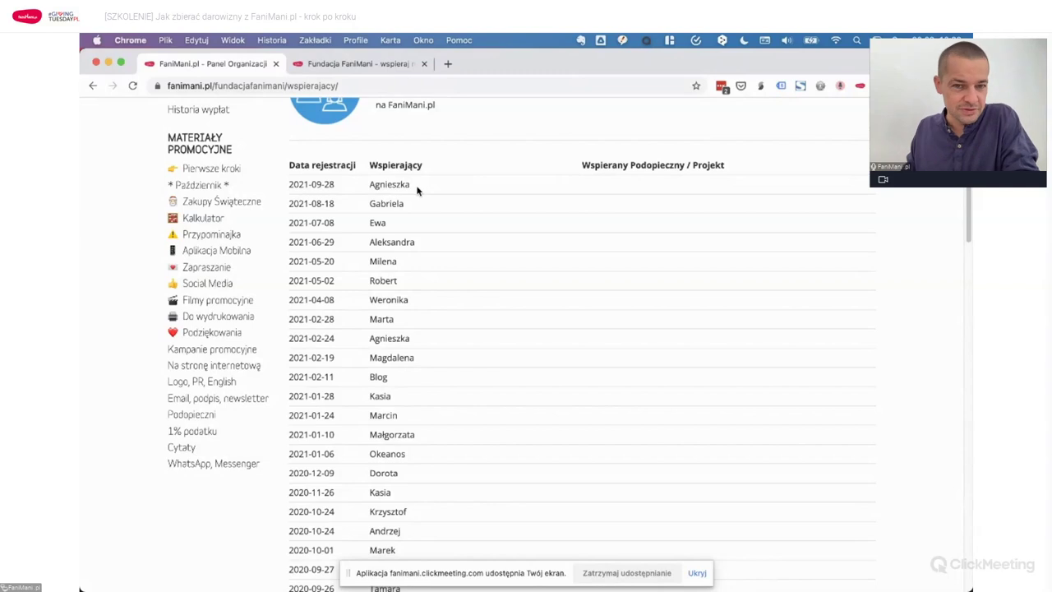
- Leave the supporters list for the Genially presentation and show the details of method point 3, "Zrób pierwszy krok"
scroll(415, 196, "up", 1)
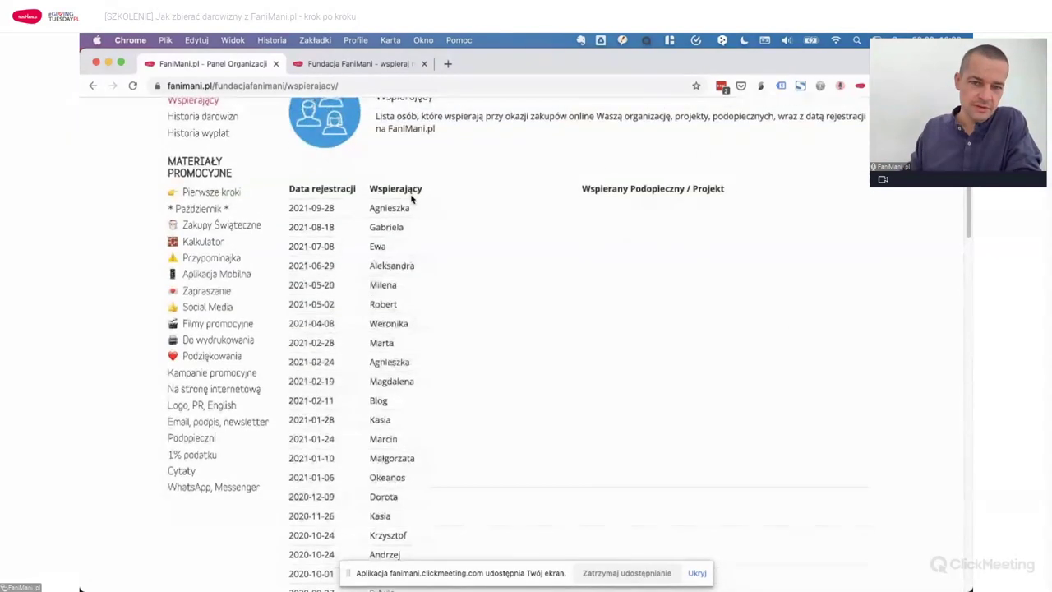
scroll(415, 266, "up", 5)
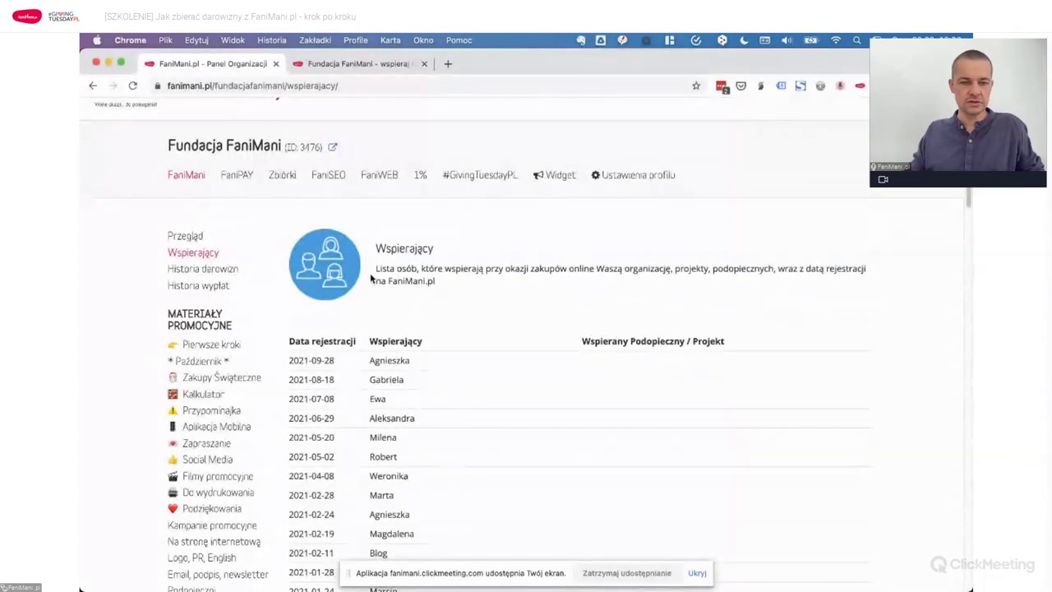
key("super+Tab")
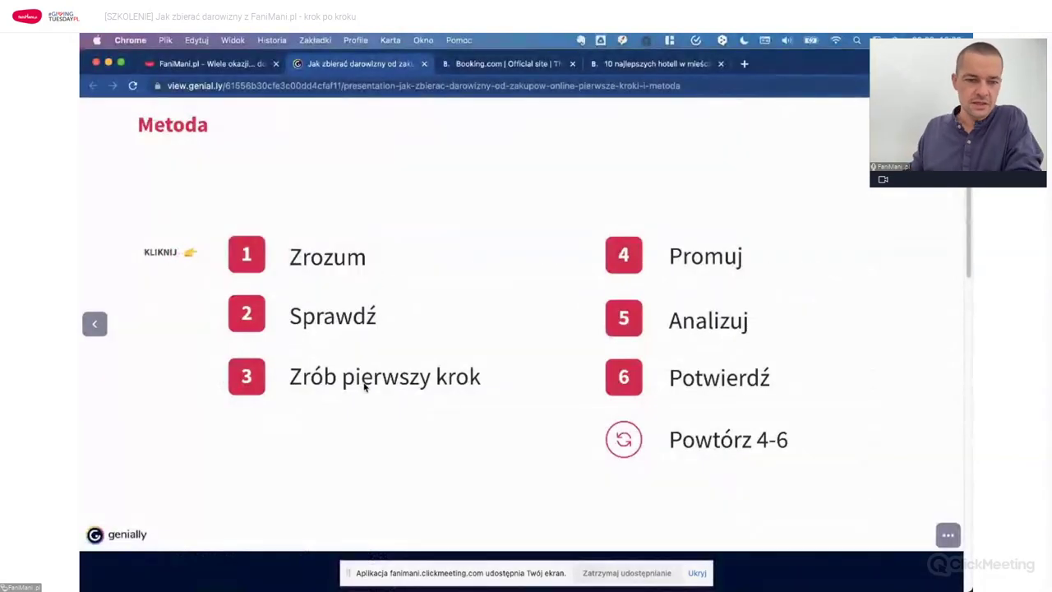
left_click(246, 376)
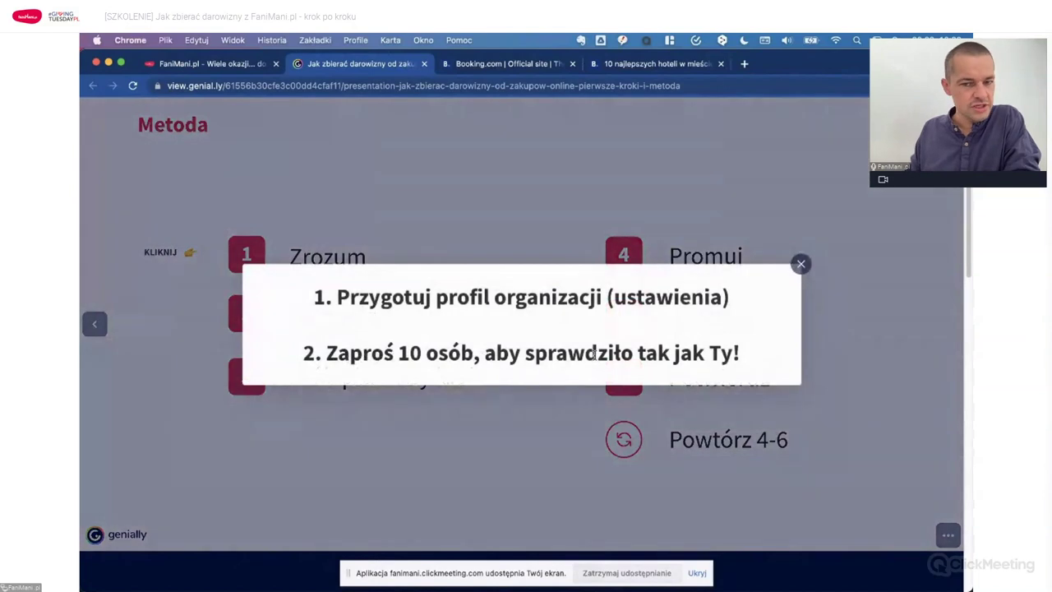
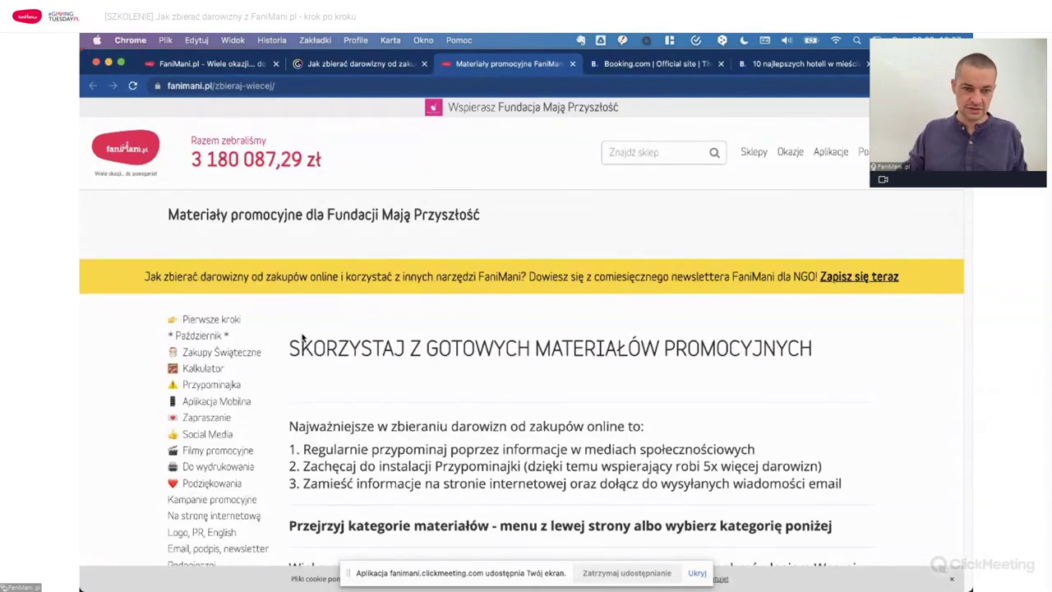
- Open the promotional materials for websites ("Na stronę internetową") and read through the suggested FaniMani text for the organization's page
scroll(312, 404, "down", 3)
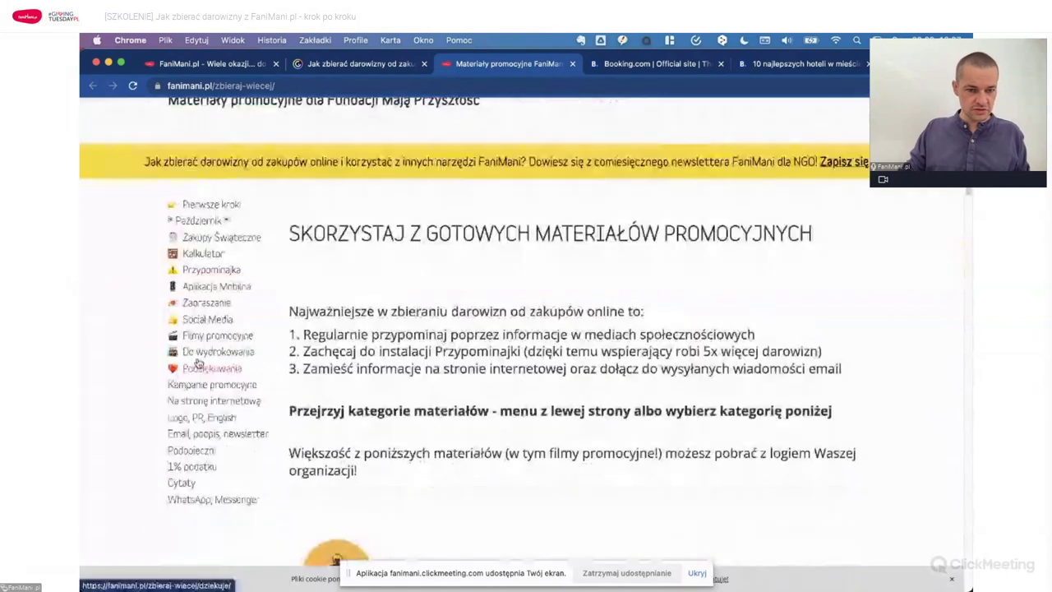
left_click(213, 403)
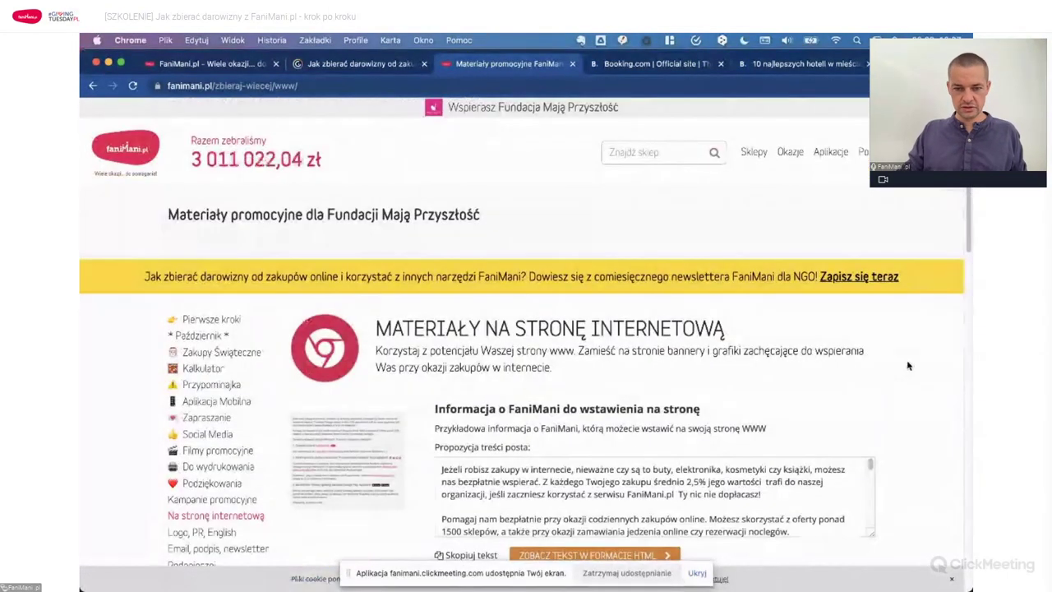
scroll(909, 366, "down", 1)
scroll(909, 362, "down", 4)
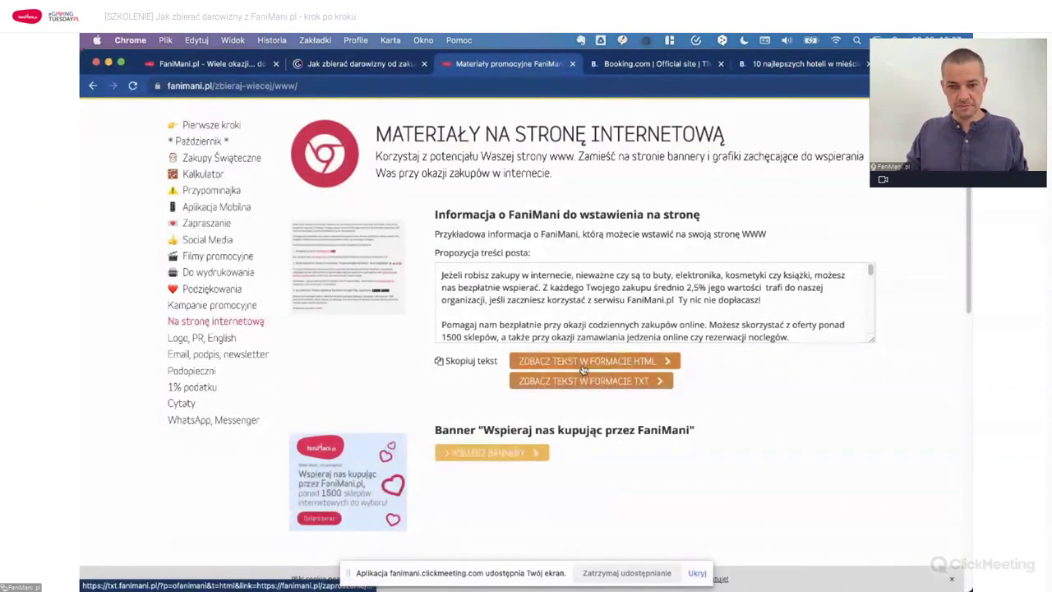
left_click_drag(566, 275, 767, 322)
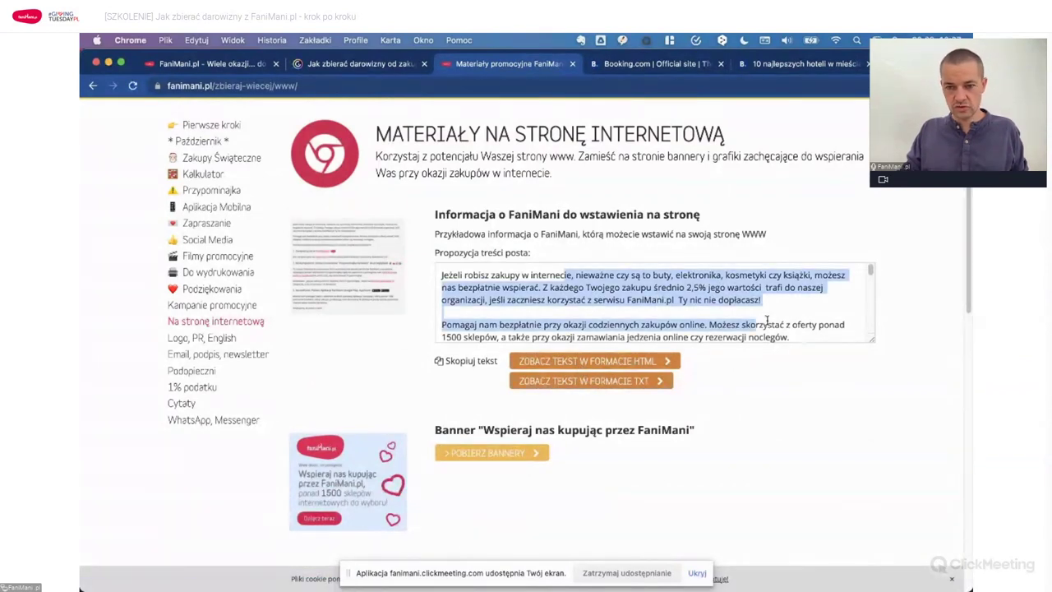
left_click(758, 299)
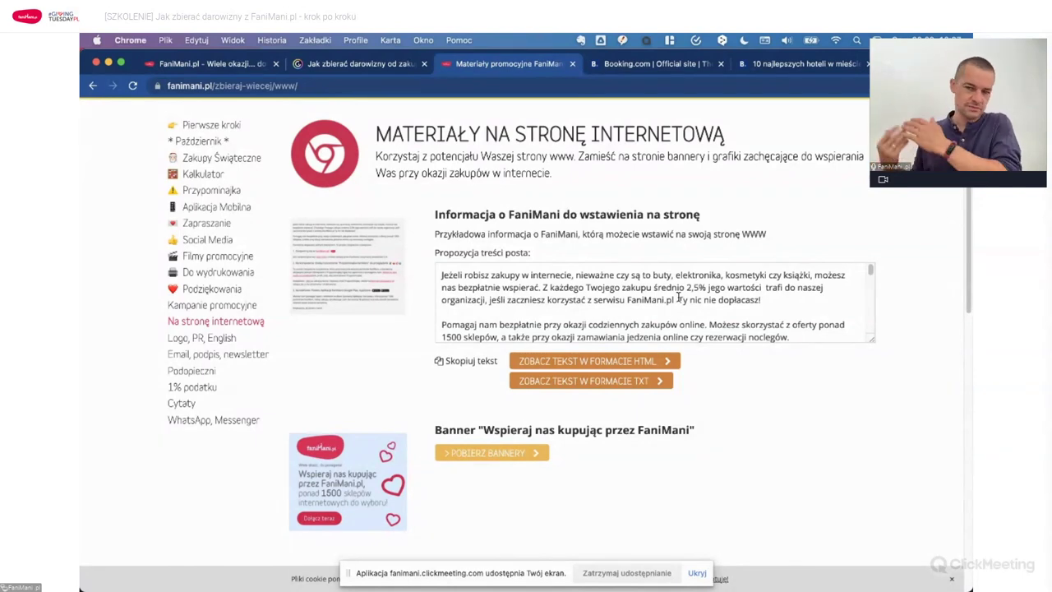
scroll(738, 314, "down", 5)
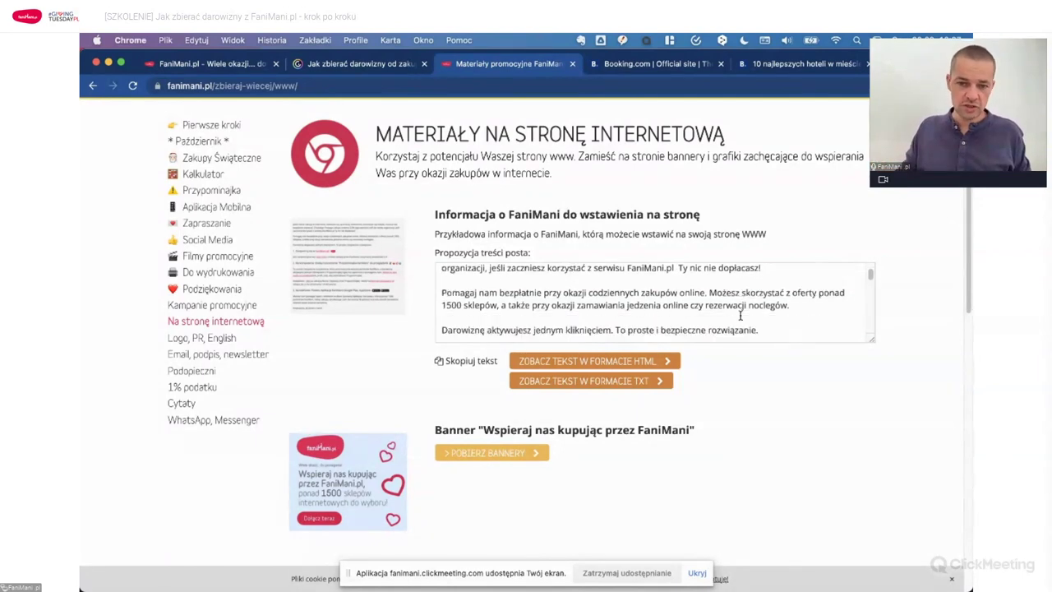
- Open the ready-made website text in the generator, review its HTML version and bring up the TXT version for comparison
left_click(610, 385)
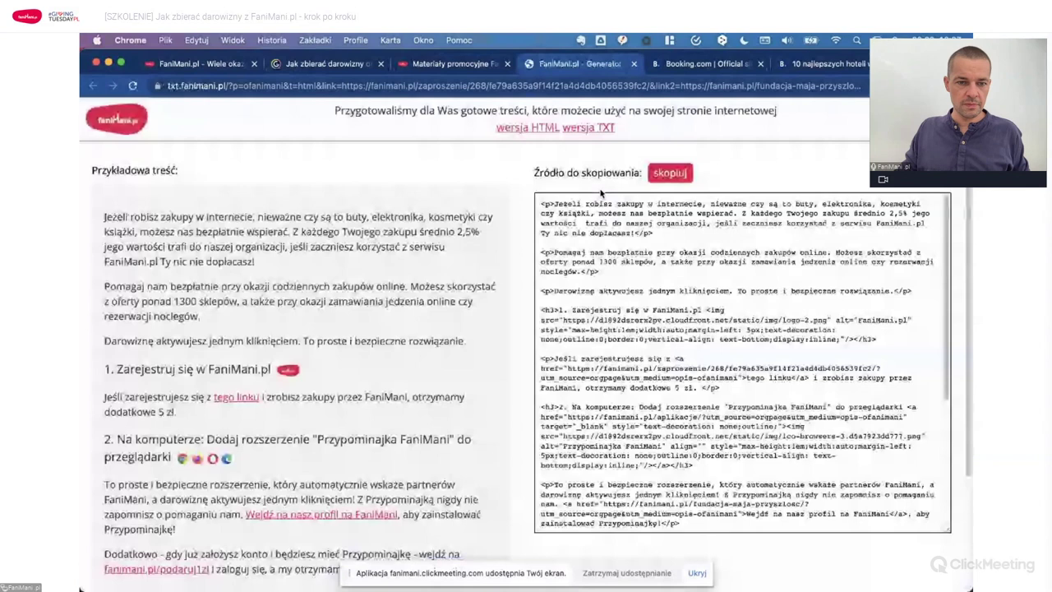
scroll(396, 285, "down", 1)
scroll(397, 285, "down", 3)
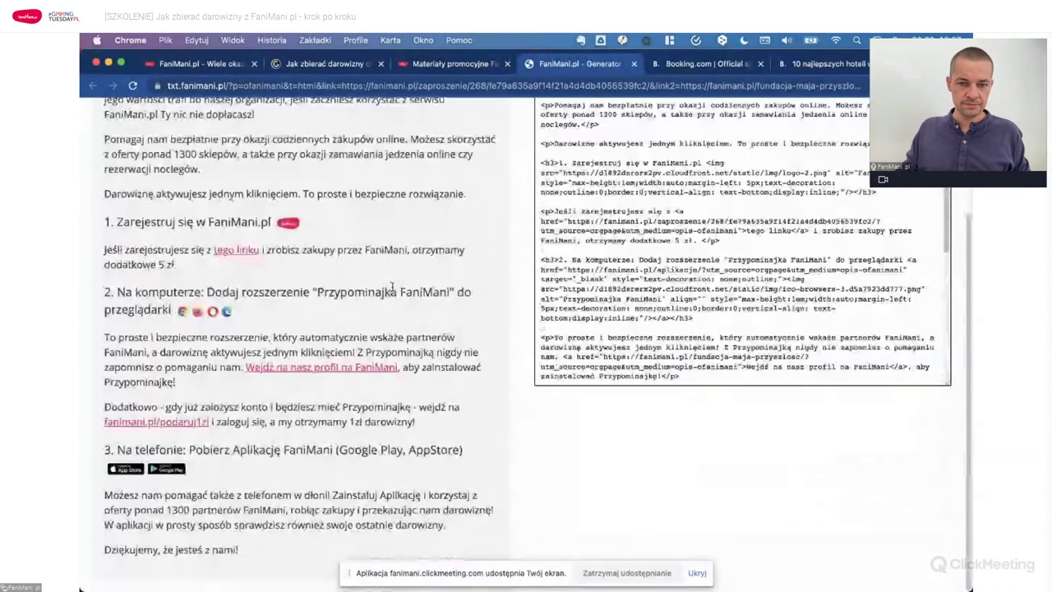
scroll(396, 285, "up", 3)
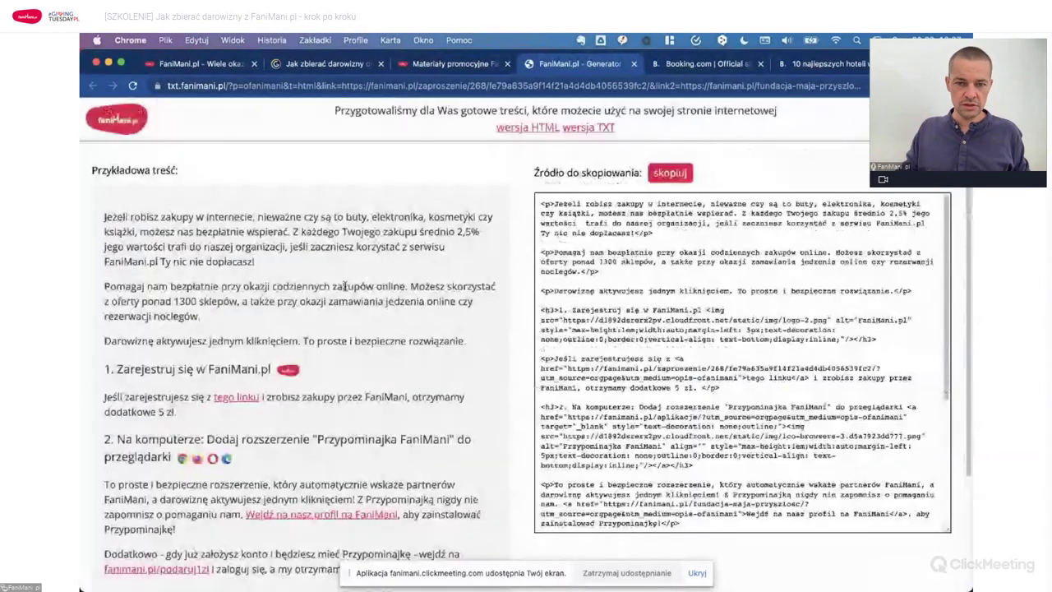
left_click(591, 130)
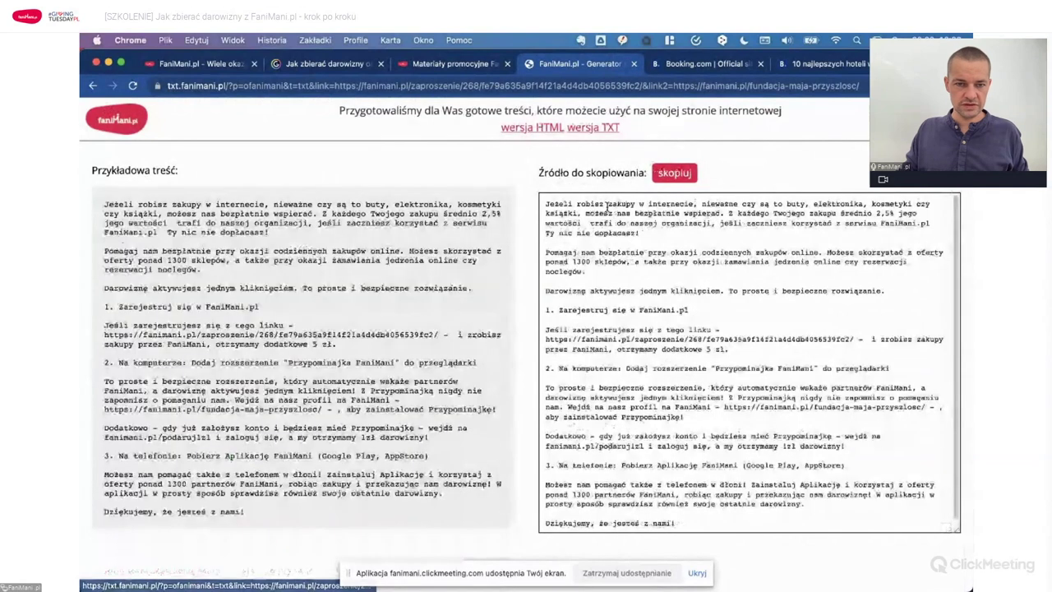
- Switch the generator back to the HTML version and copy the entire source code of the website text
left_click(542, 129)
key("super+a")
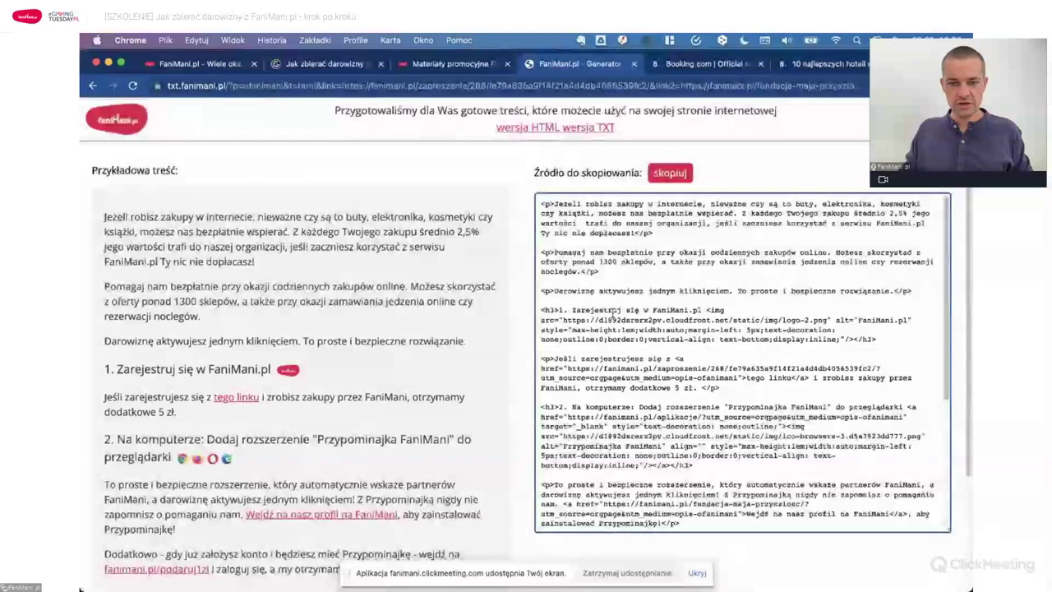
key("super+c")
key("super+c")
key("Escape")
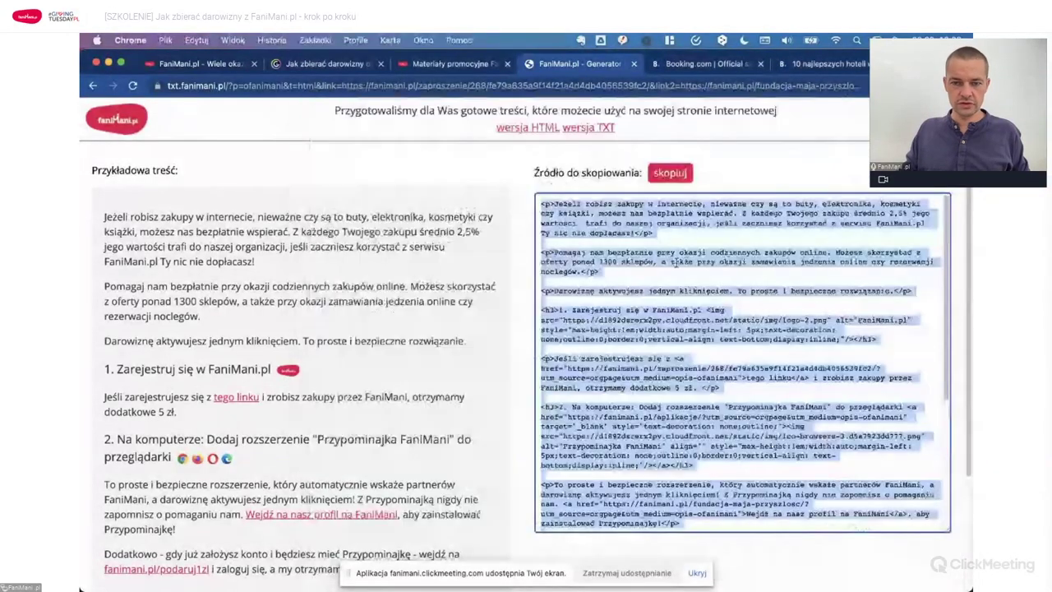
left_click(664, 245)
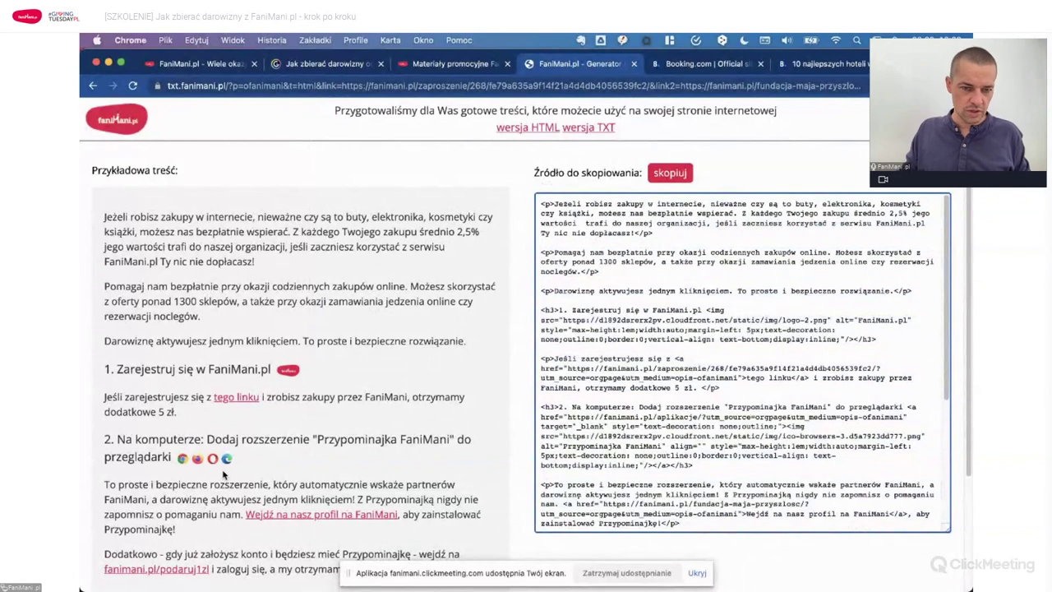
- Return to the website materials, review the downloadable banners and open the page for getting the slide-out banner
left_click(457, 66)
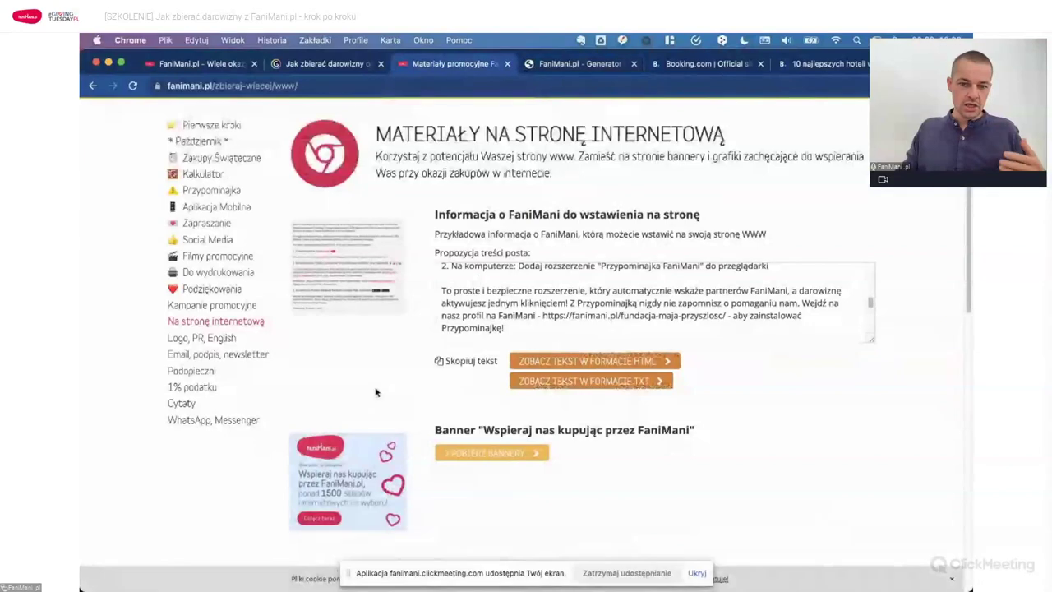
scroll(467, 347, "down", 3)
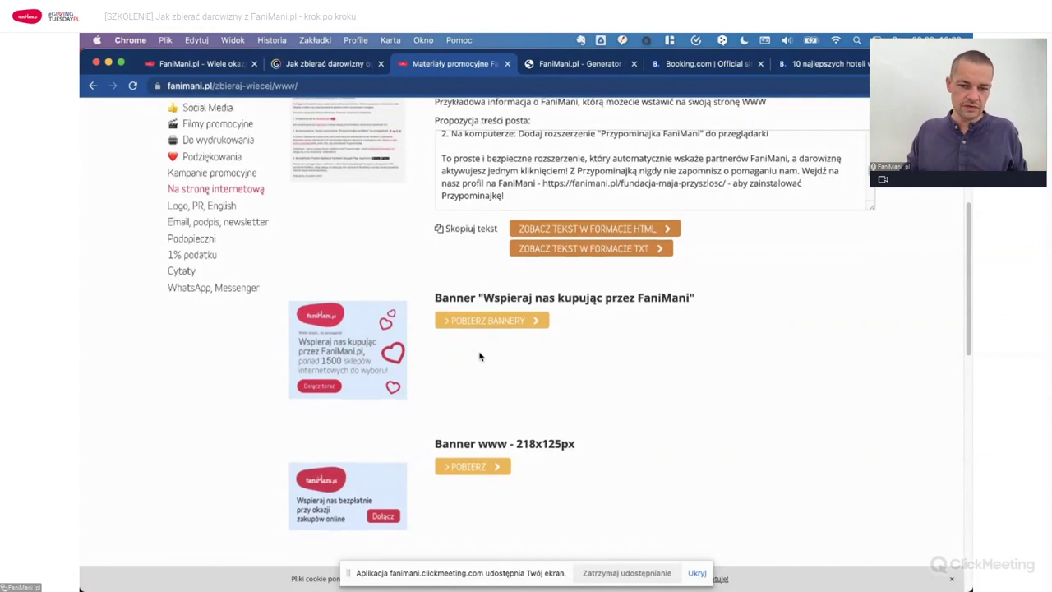
scroll(473, 350, "down", 1)
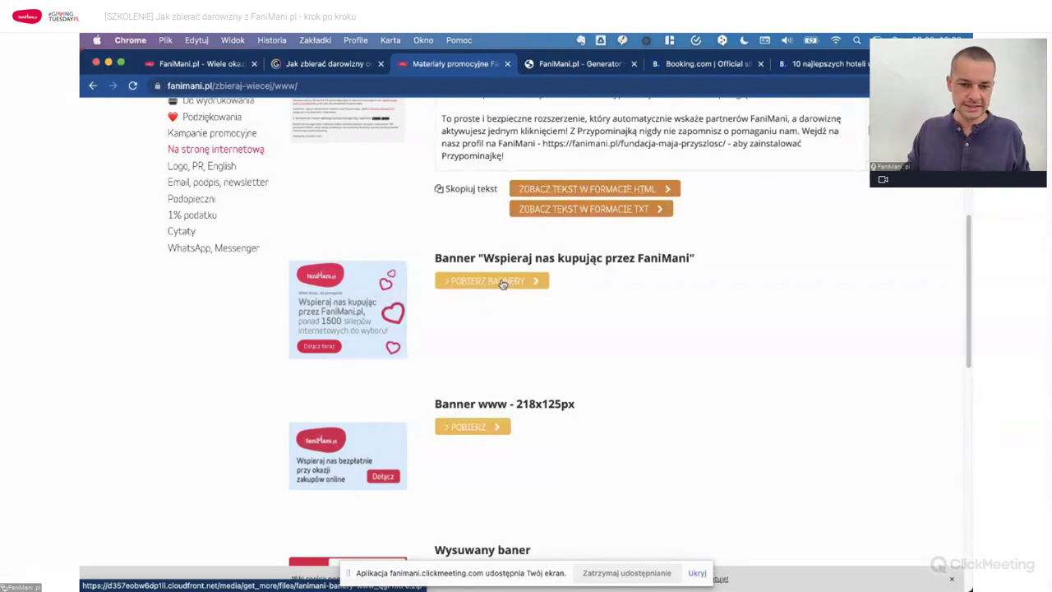
scroll(493, 292, "down", 4)
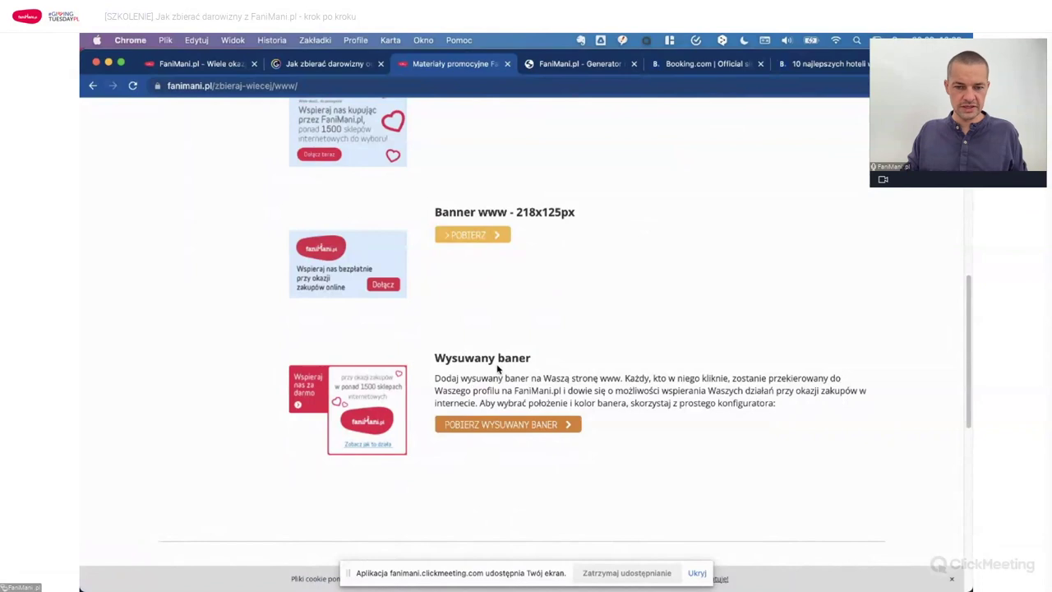
left_click(509, 425)
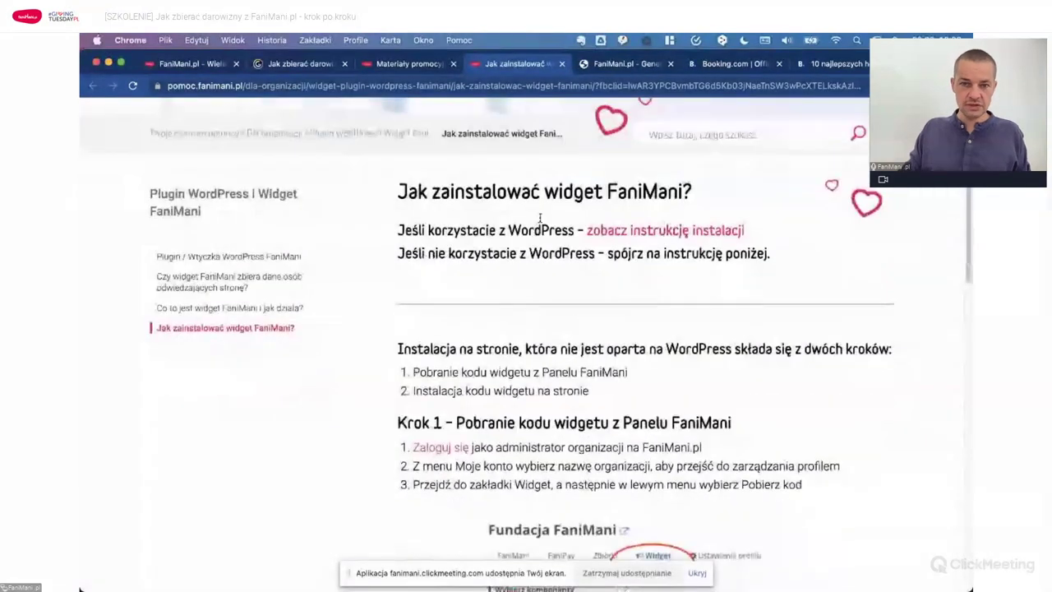
- Go to kopernik.org.pl and find the slide-out FaniMani banner "Pomagaj, robiąc zakupy" on the home page
left_click(575, 85)
type("kopern")
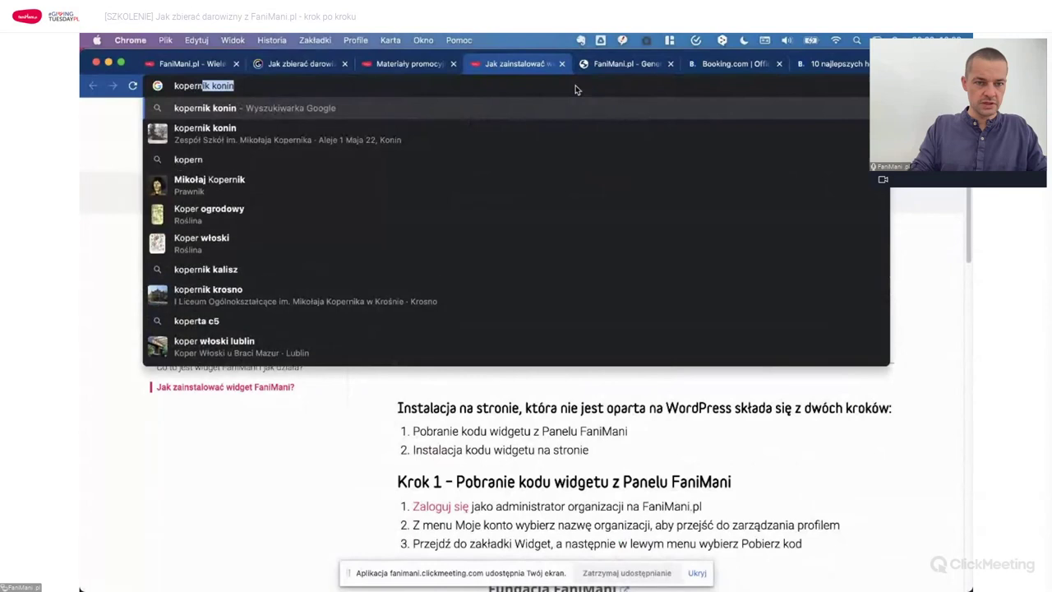
type("ik.org.")
key("Return")
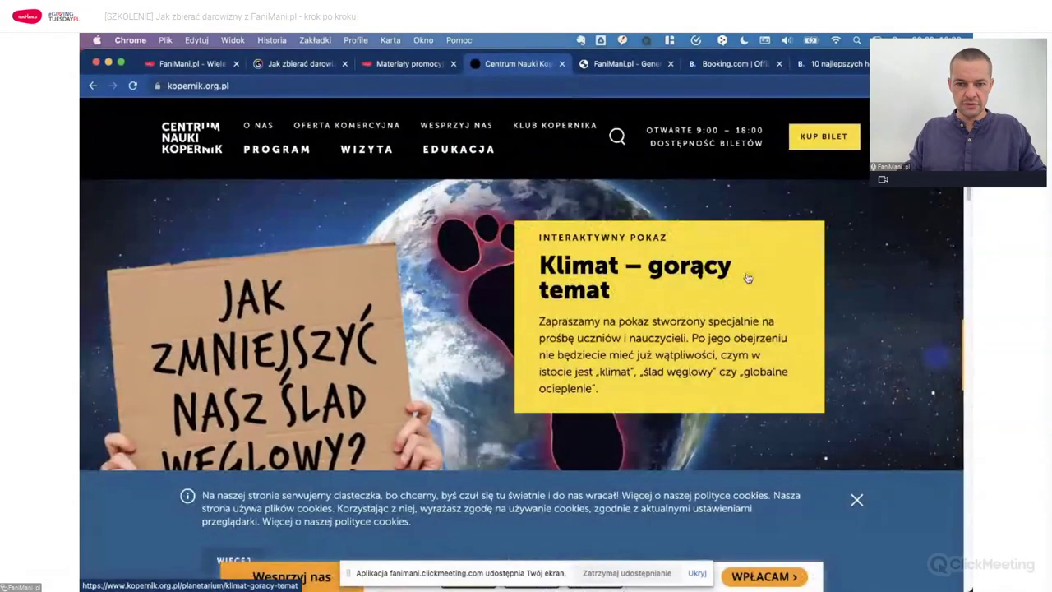
mouse_move(958, 370)
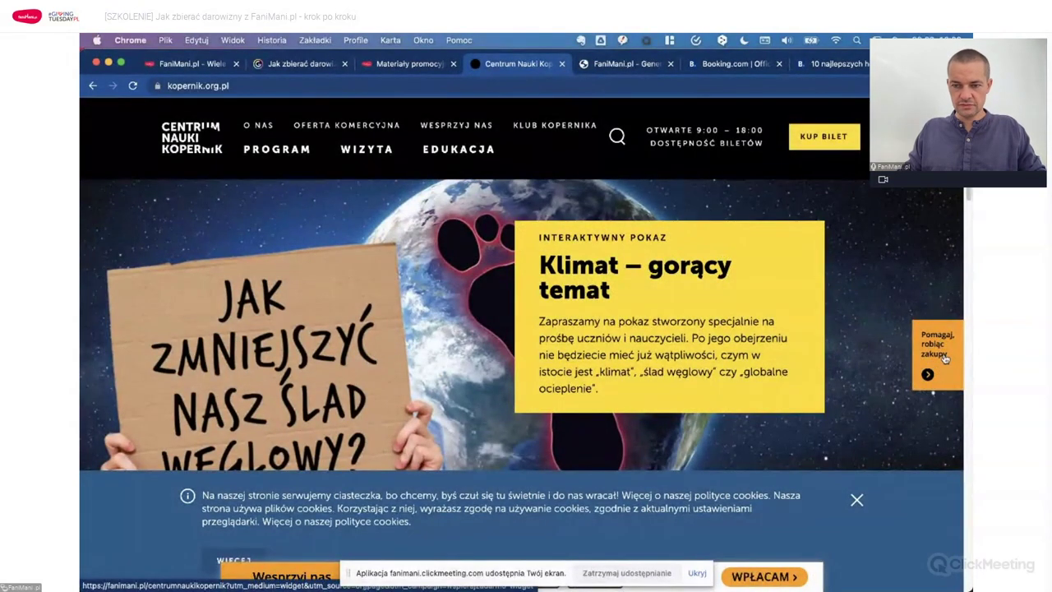
- Visit the Wizyta and Program sections of the Kopernik site to check for the FaniMani banner on its subpages
left_click(366, 149)
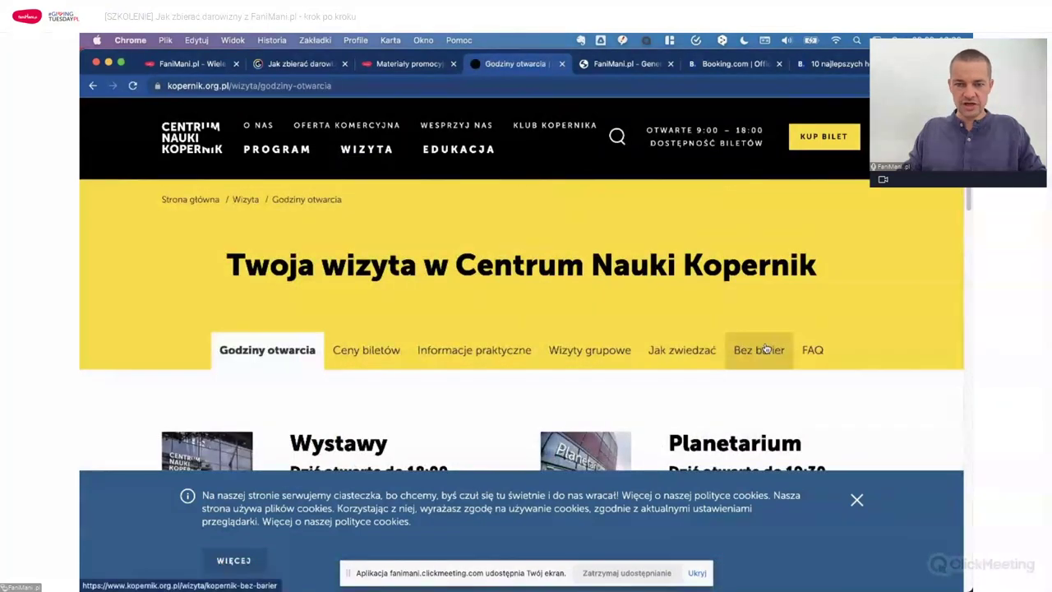
scroll(681, 288, "down", 3)
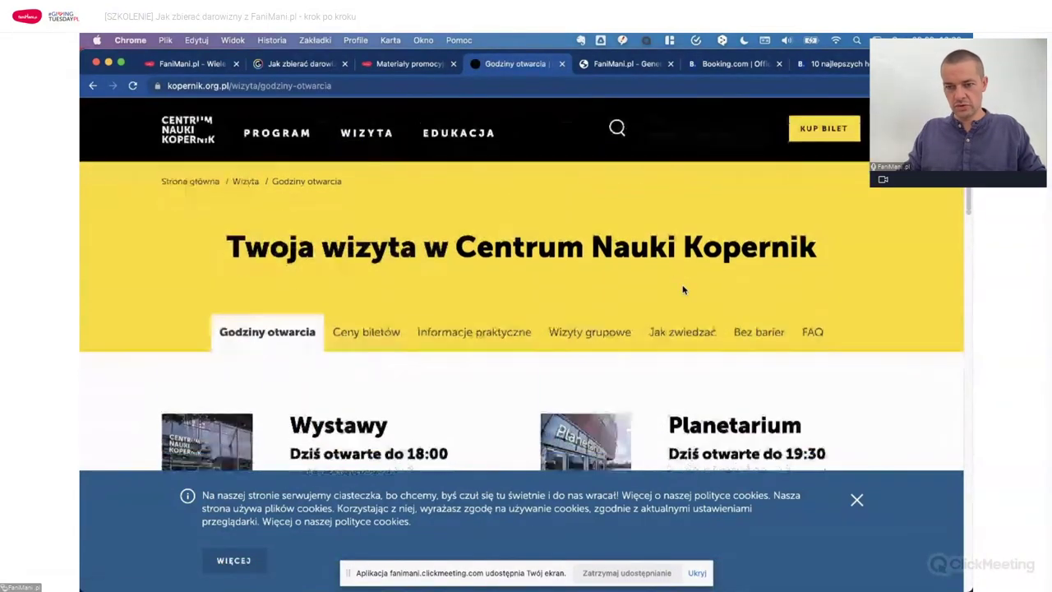
scroll(252, 168, "up", 3)
left_click(284, 153)
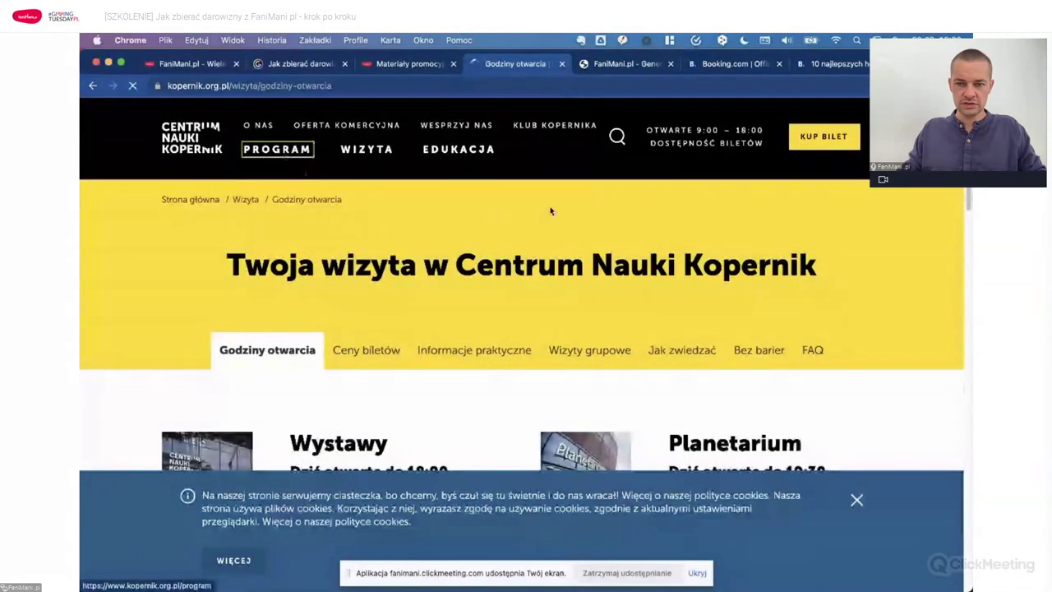
- Follow the "Pomagaj, robiąc zakupy" banner to FaniMani and return to the Wystawy page of the Kopernik site
left_click(960, 349)
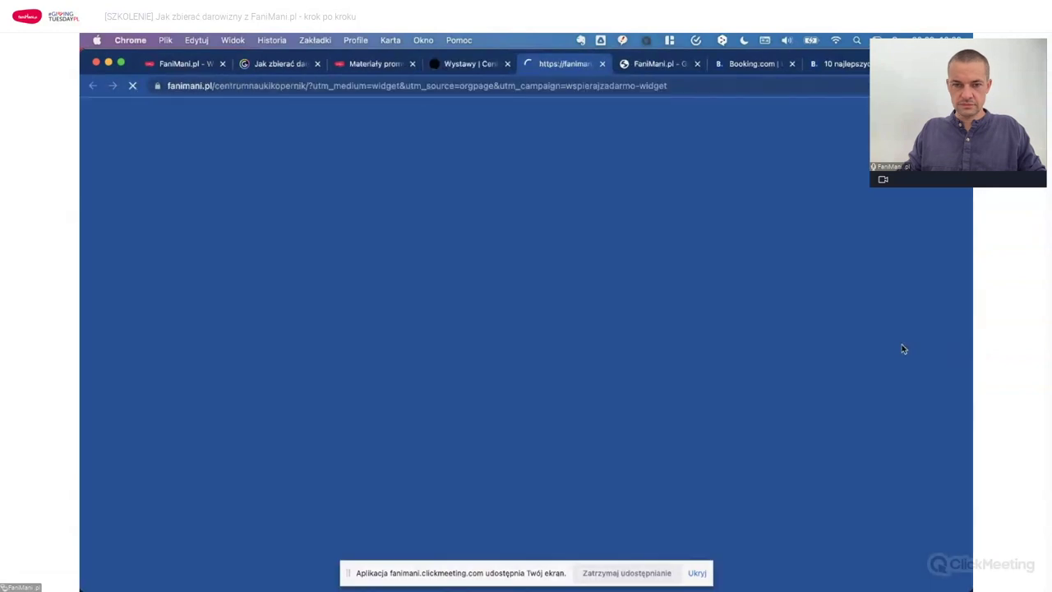
left_click(478, 64)
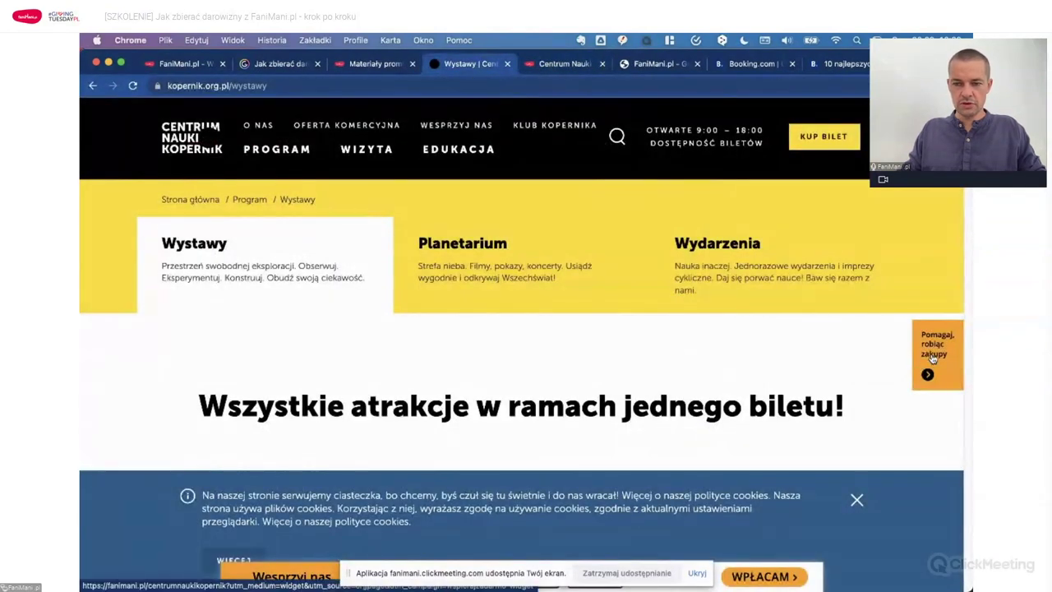
left_click(375, 65)
left_click(462, 64)
left_click(467, 223)
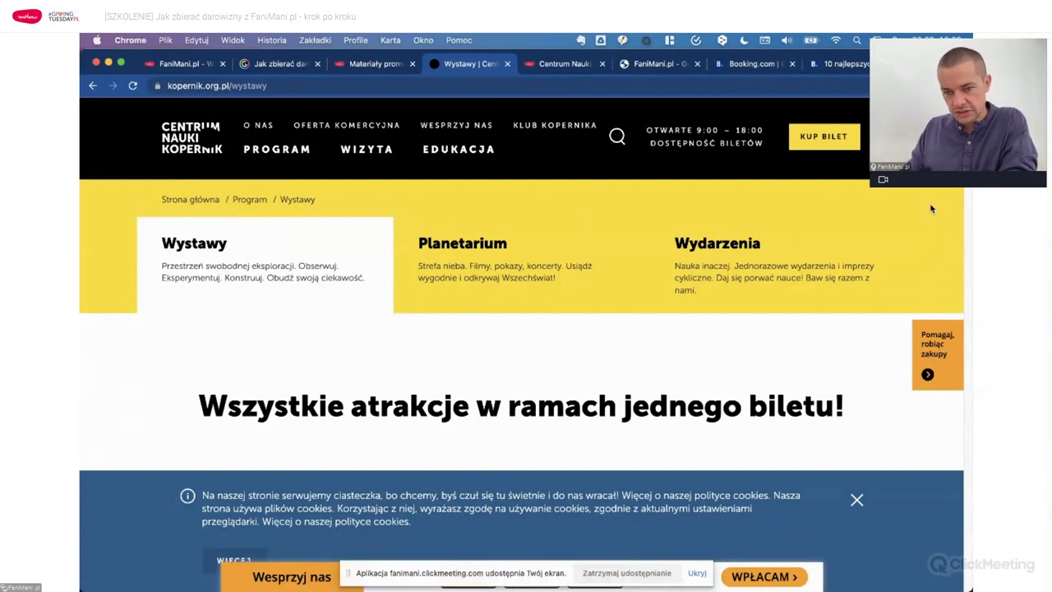
- Open Centrum Nauki Kopernik's FaniMani profile from the banner again, look it over and go back to the Wystawy page
left_click(940, 355)
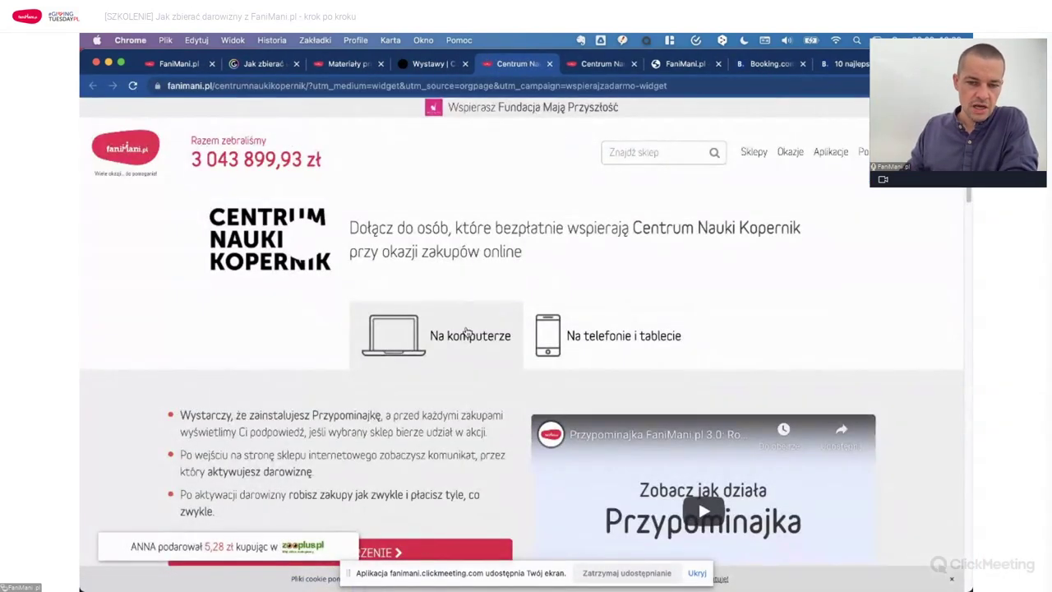
scroll(466, 331, "down", 5)
scroll(470, 329, "up", 5)
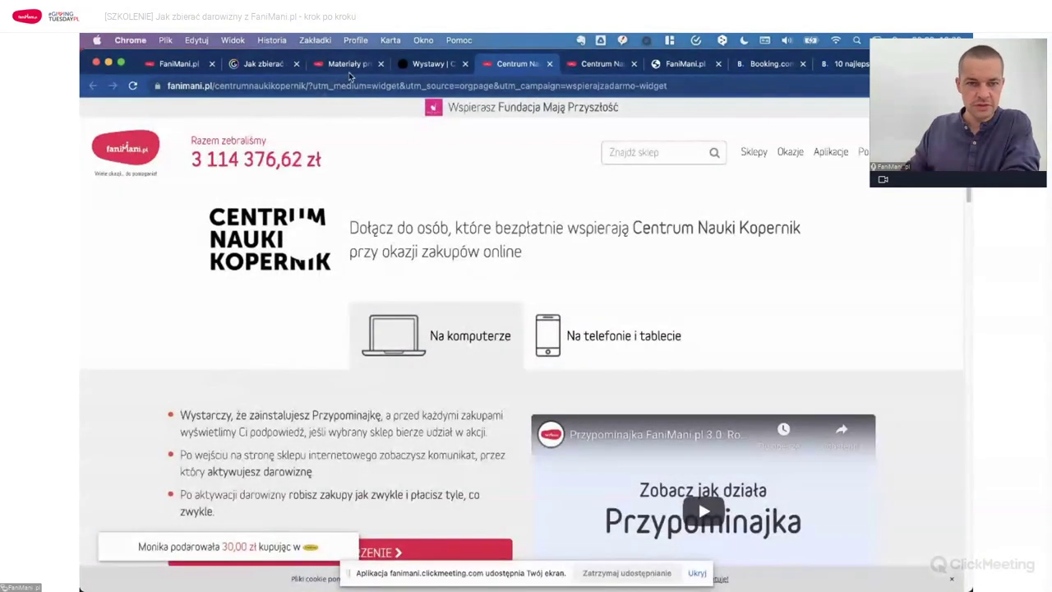
left_click(426, 63)
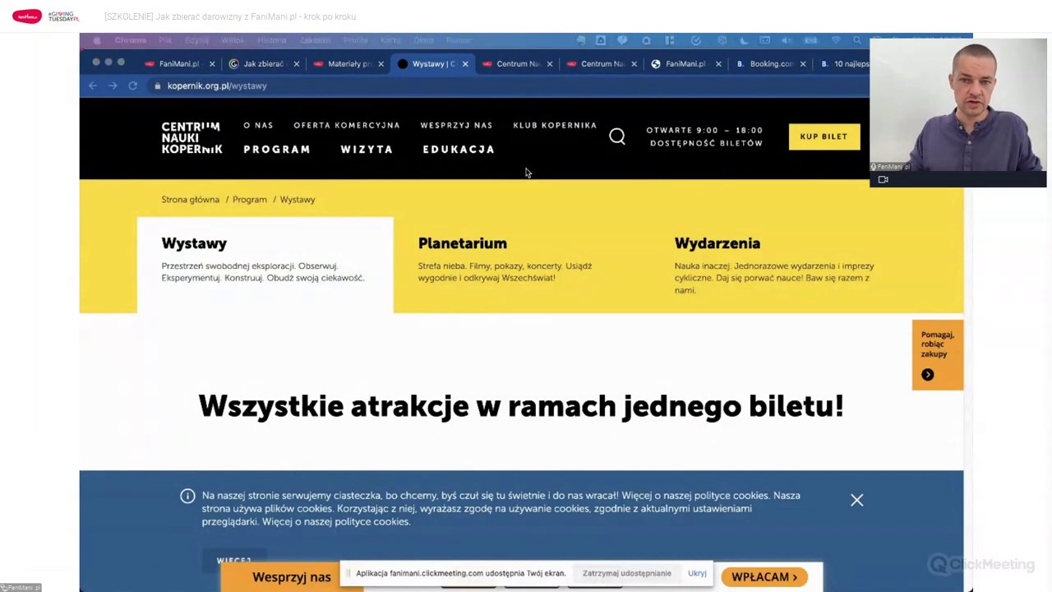
- Switch to Fundacja FaniMani's organization panel, open the Widget overview and look through the FaniMani.pl, FaniPay and 1% podatku modules
key("super+Tab")
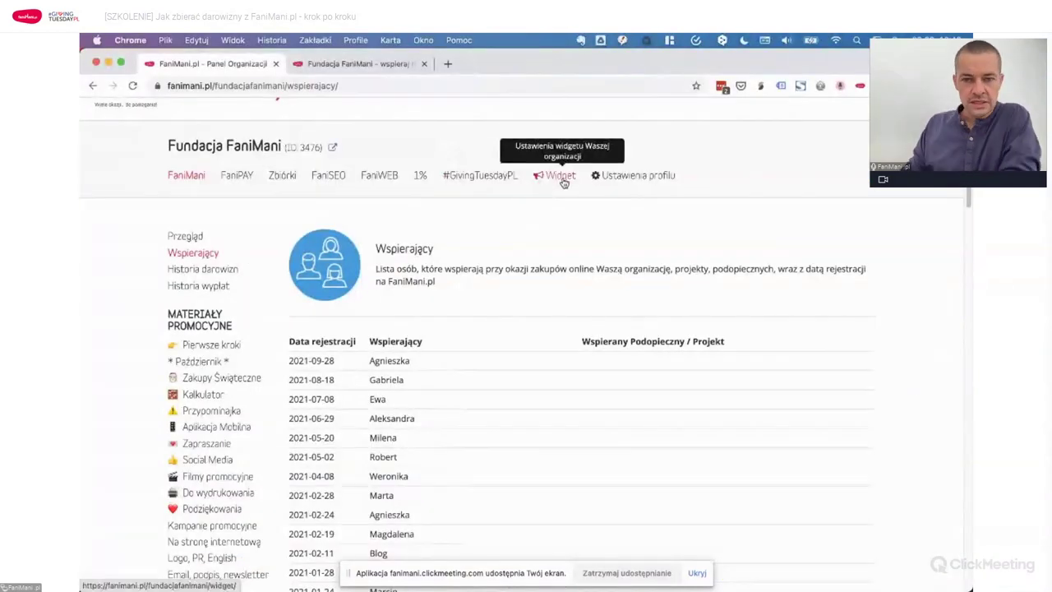
left_click(563, 177)
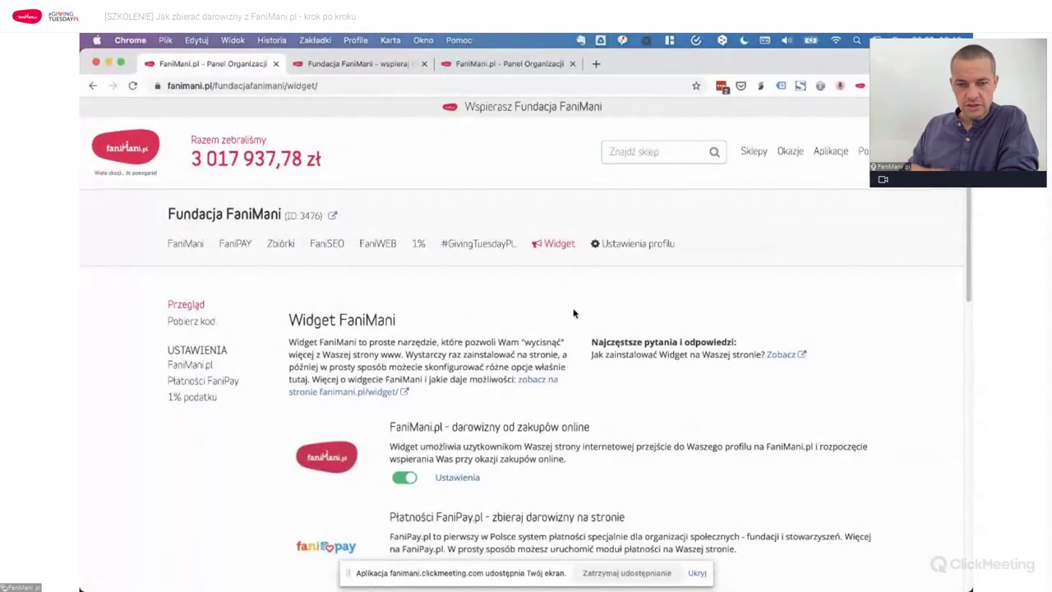
scroll(606, 283, "down", 2)
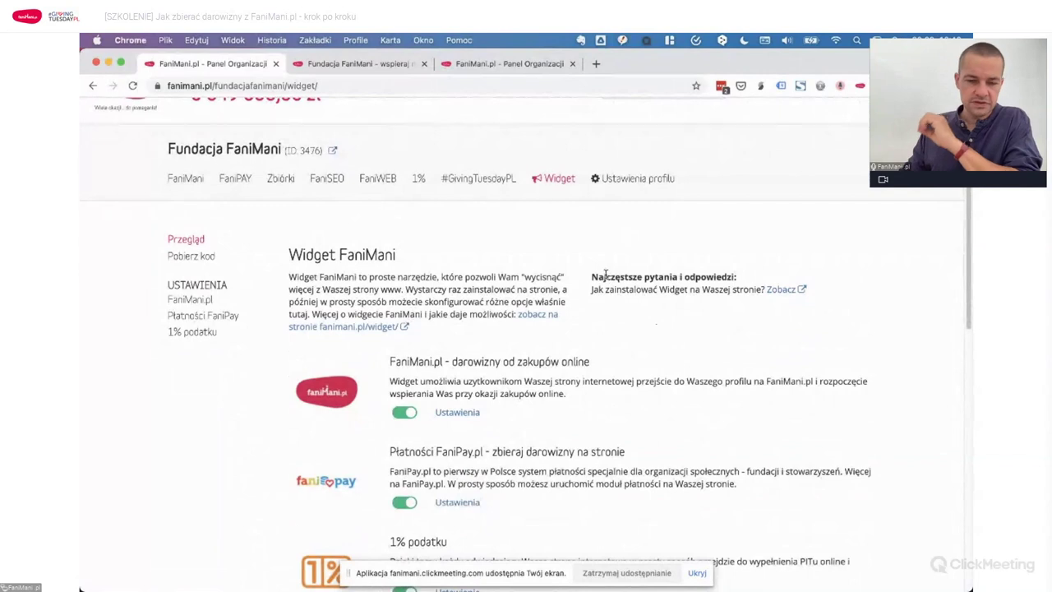
scroll(607, 274, "down", 1)
scroll(610, 278, "down", 2)
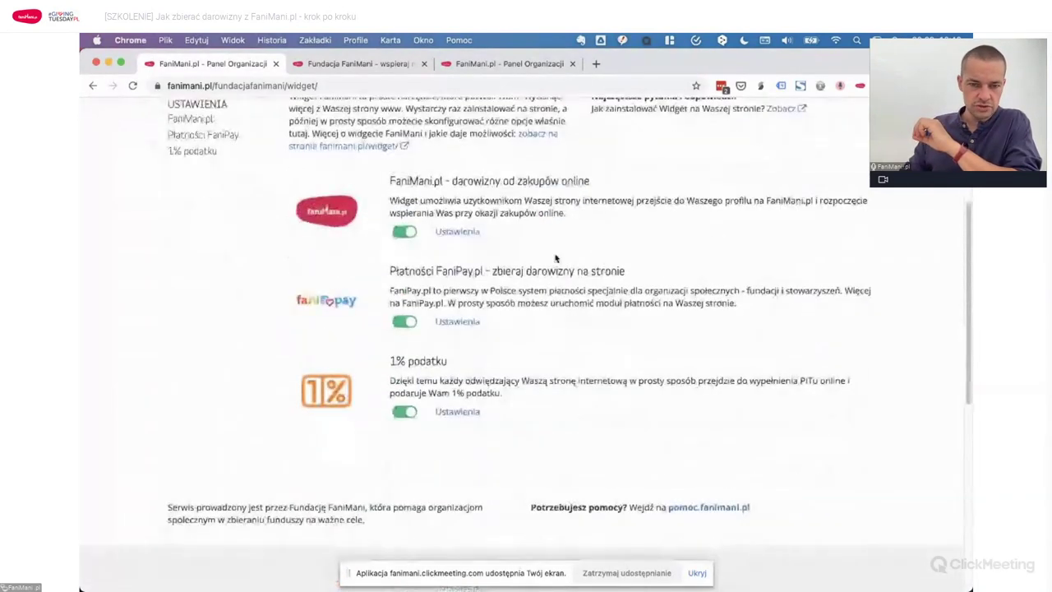
- Open the FaniMani.pl widget settings and review the screen position, colours, button text and field for excluded page addresses
left_click(464, 234)
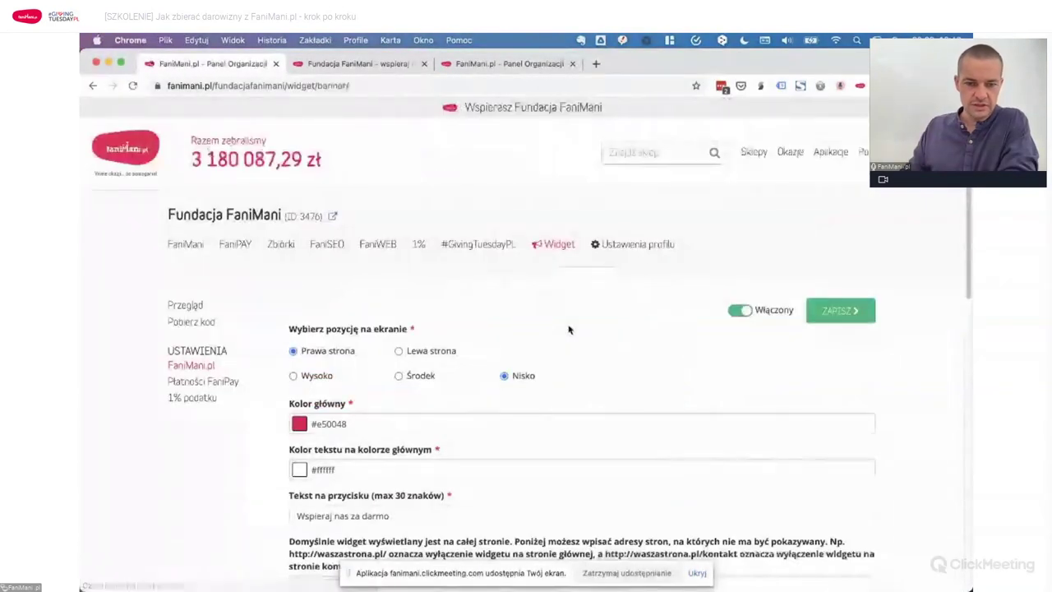
scroll(567, 324, "down", 3)
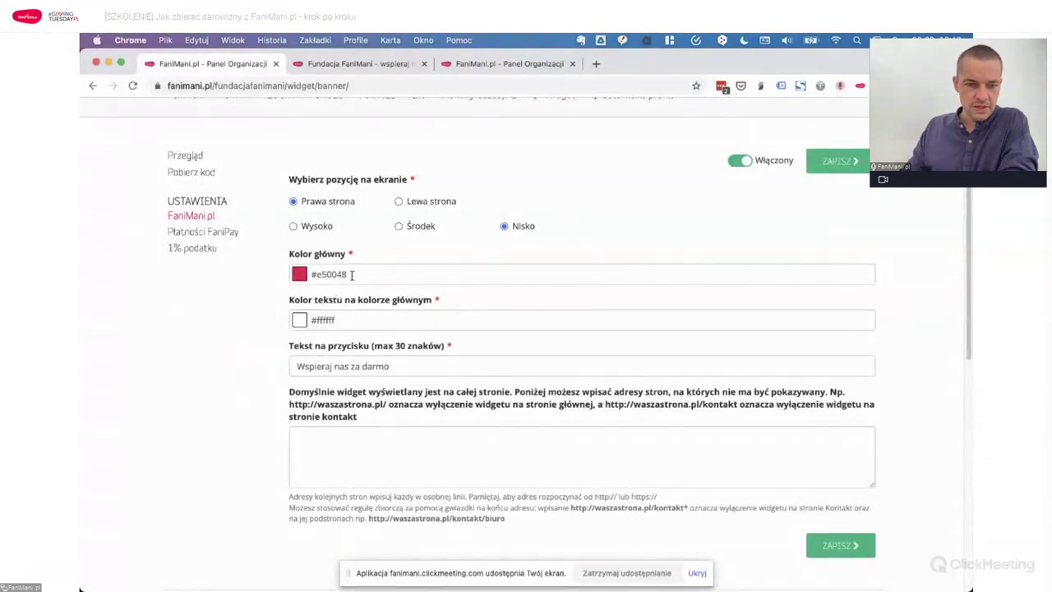
scroll(374, 347, "down", 3)
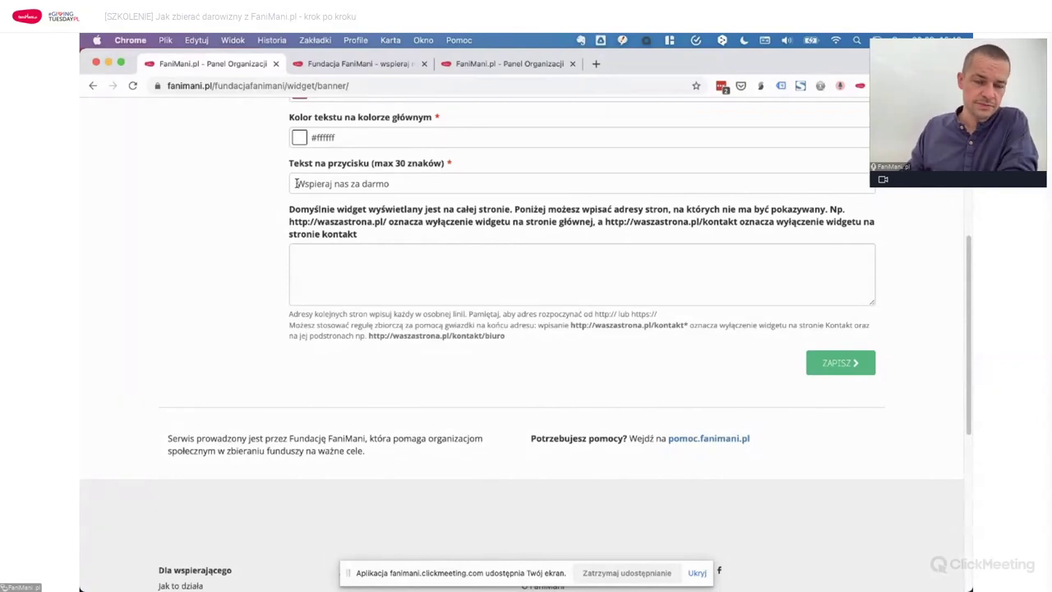
left_click_drag(295, 184, 416, 187)
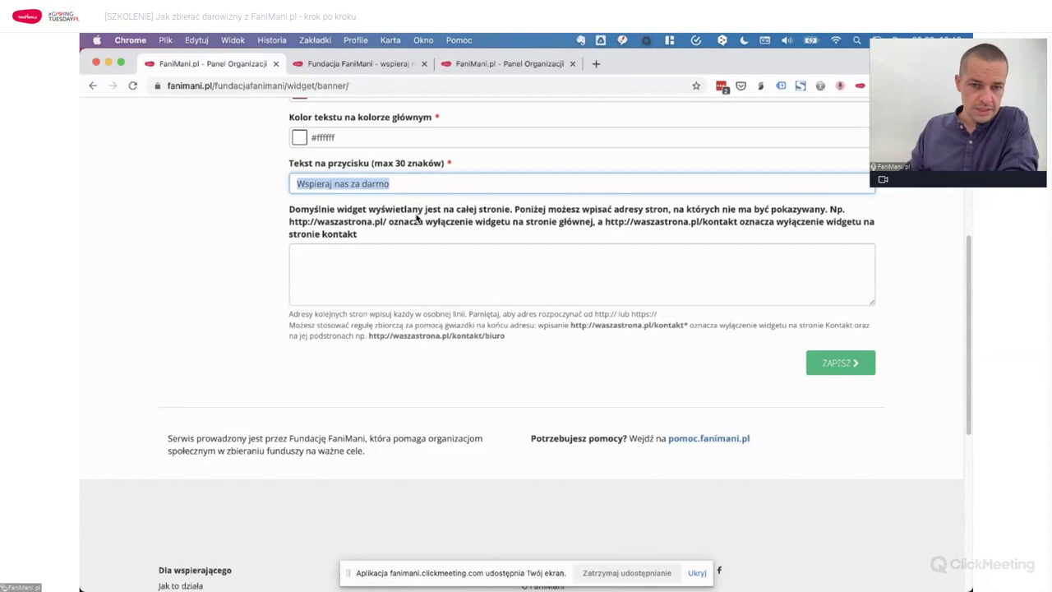
left_click(412, 250)
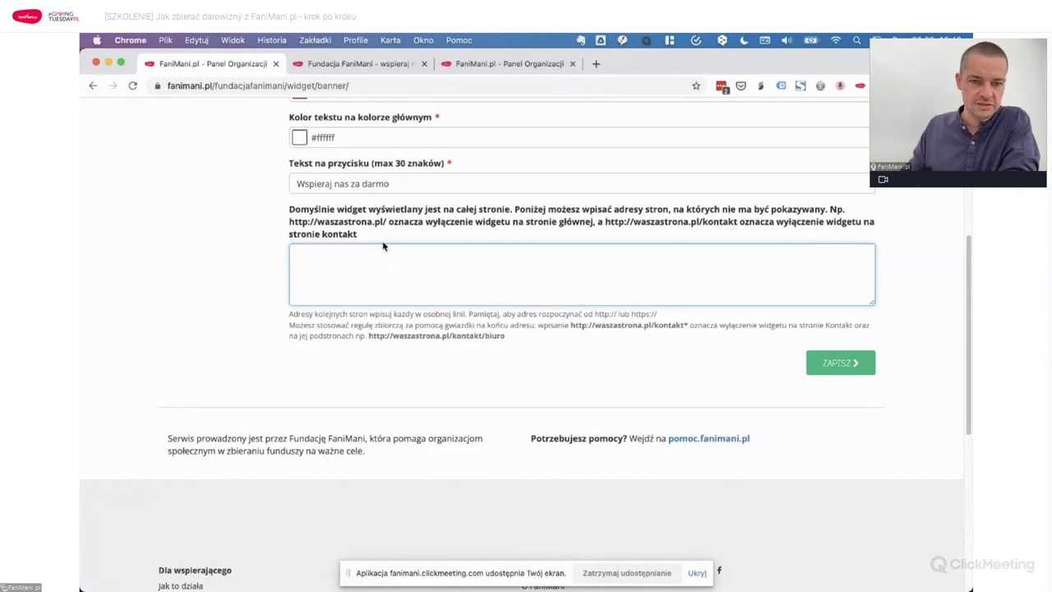
left_click(250, 268)
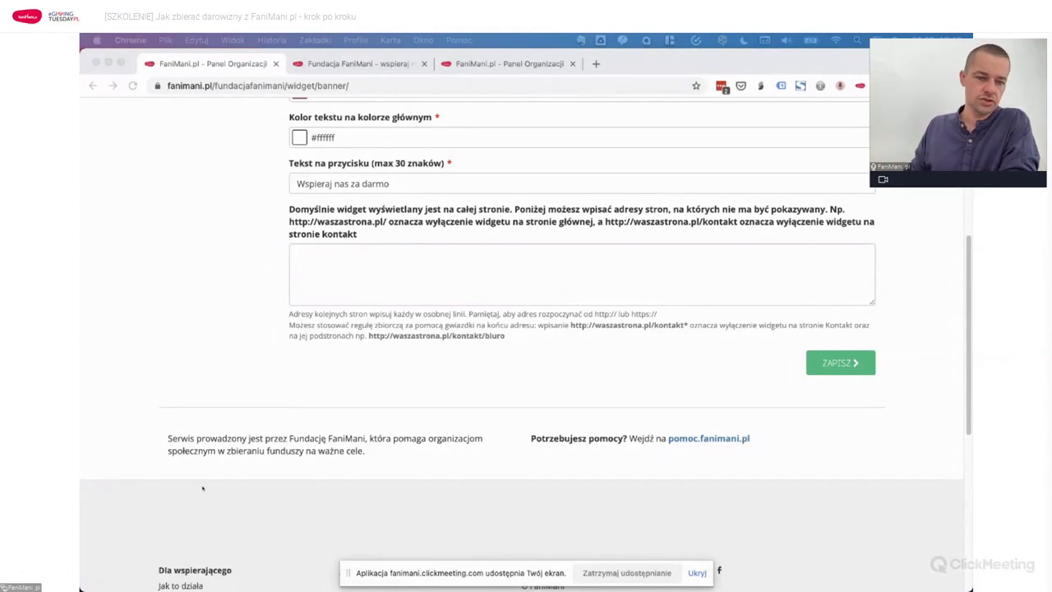
left_click(294, 337)
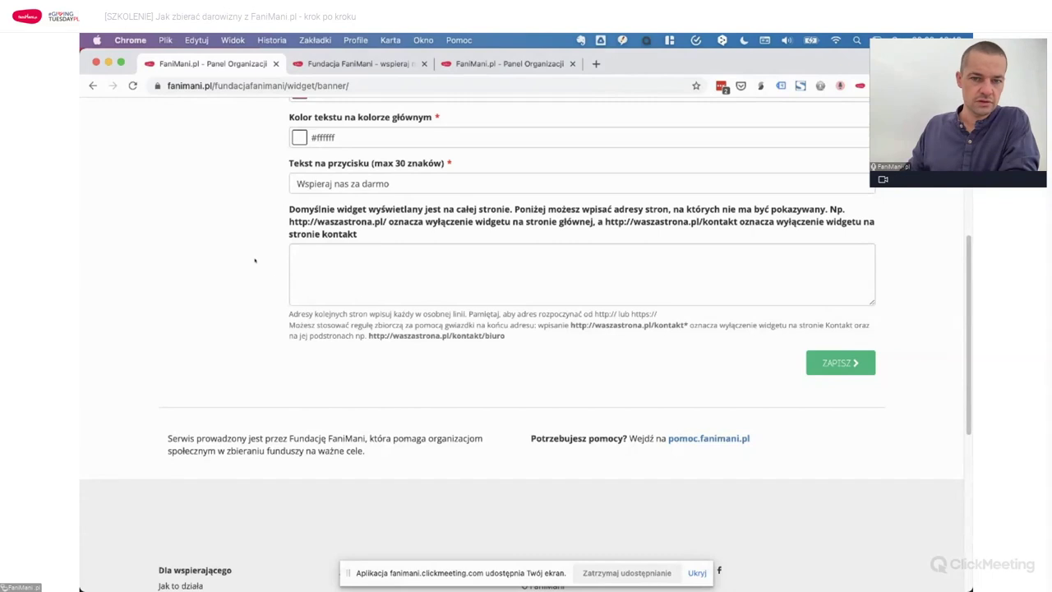
- Go back to the website materials for Fundacja Mają Przyszłość, then check the "Zaplanuj 4 tygodnie" slide in the presentation
scroll(246, 282, "up", 5)
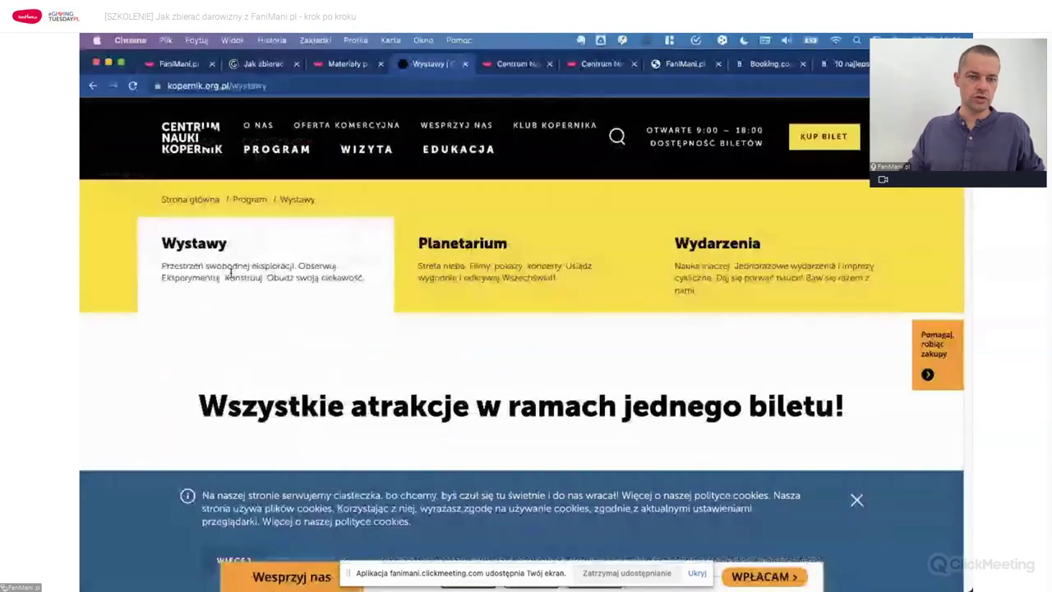
left_click(360, 64)
scroll(370, 226, "up", 2)
scroll(371, 226, "up", 5)
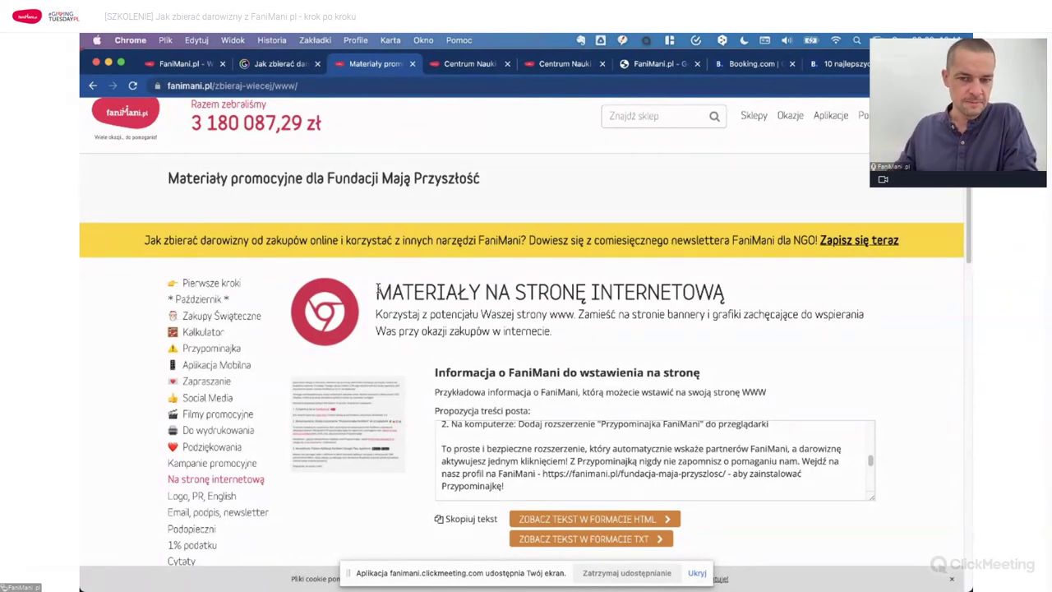
left_click(262, 63)
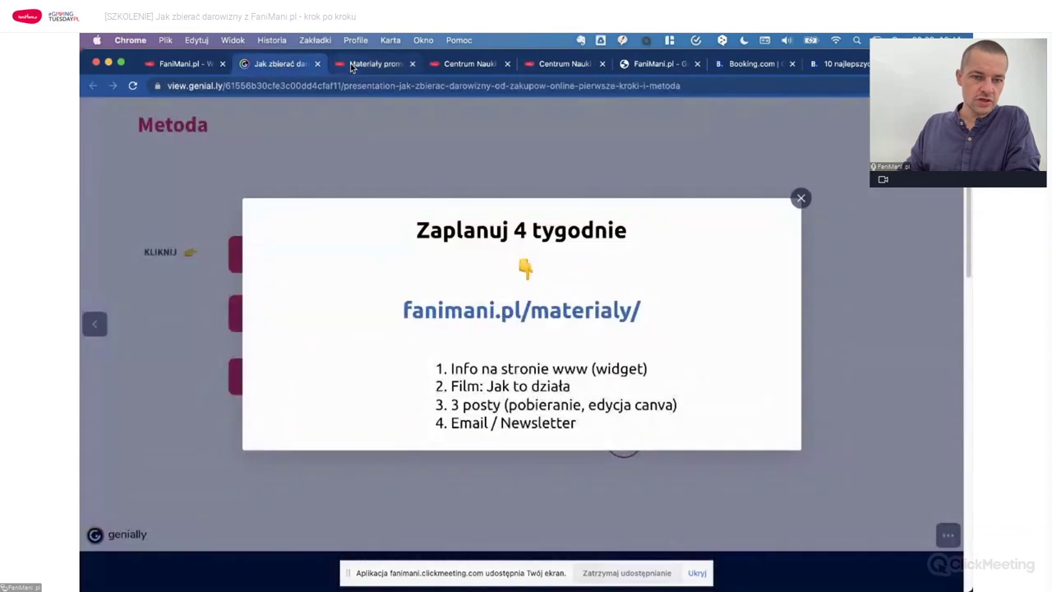
- Open the Filmy promocyjne section of the promotional materials and read the suggested post for the "Jak działa FaniMani" animation
left_click(354, 64)
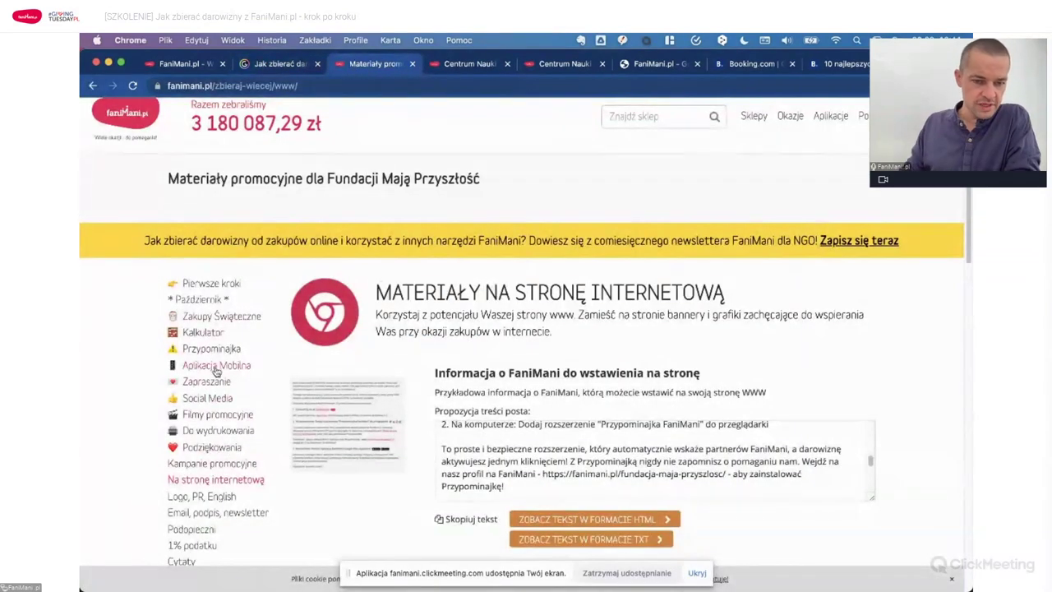
scroll(211, 370, "down", 1)
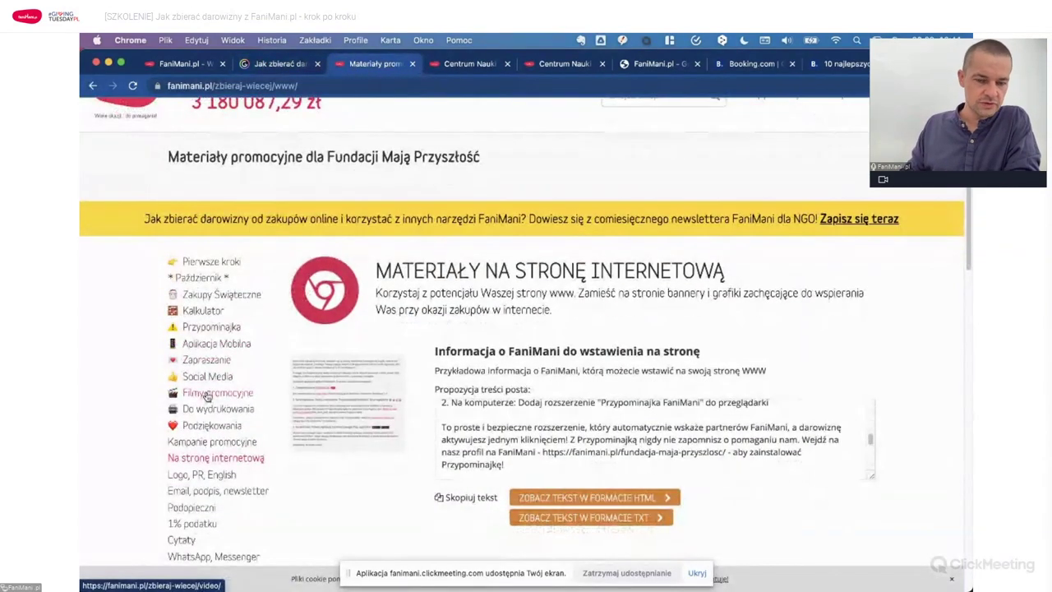
left_click(205, 393)
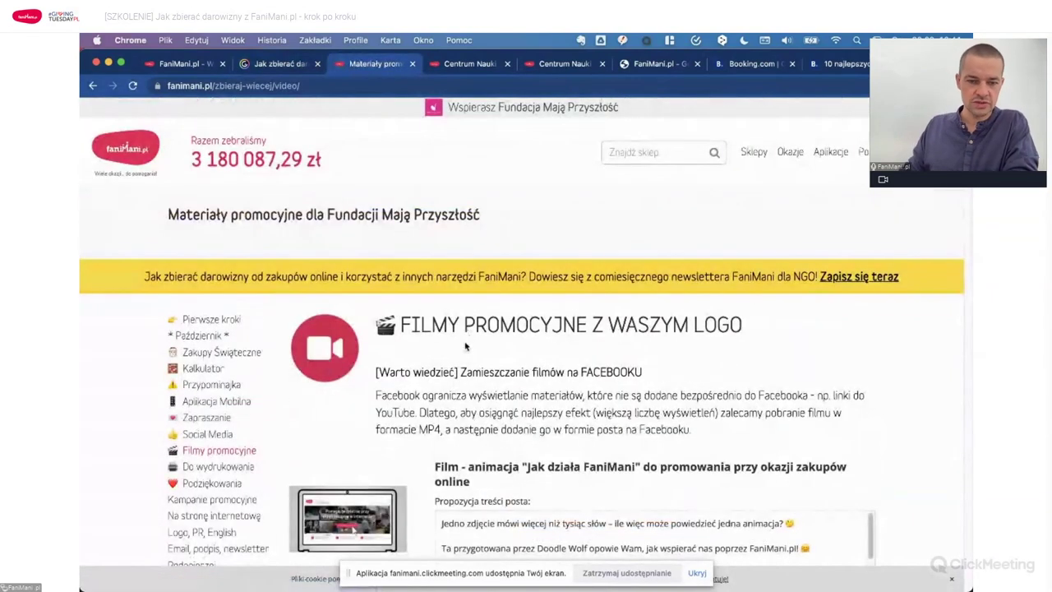
scroll(440, 254, "down", 5)
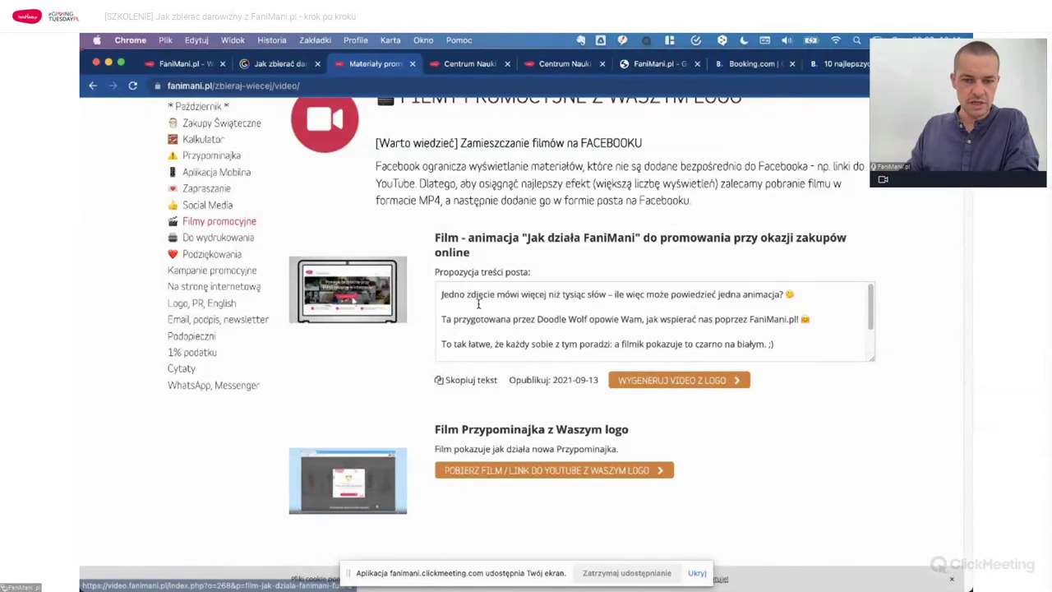
left_click_drag(467, 296, 825, 336)
left_click(825, 336)
scroll(824, 334, "down", 5)
scroll(794, 238, "up", 6)
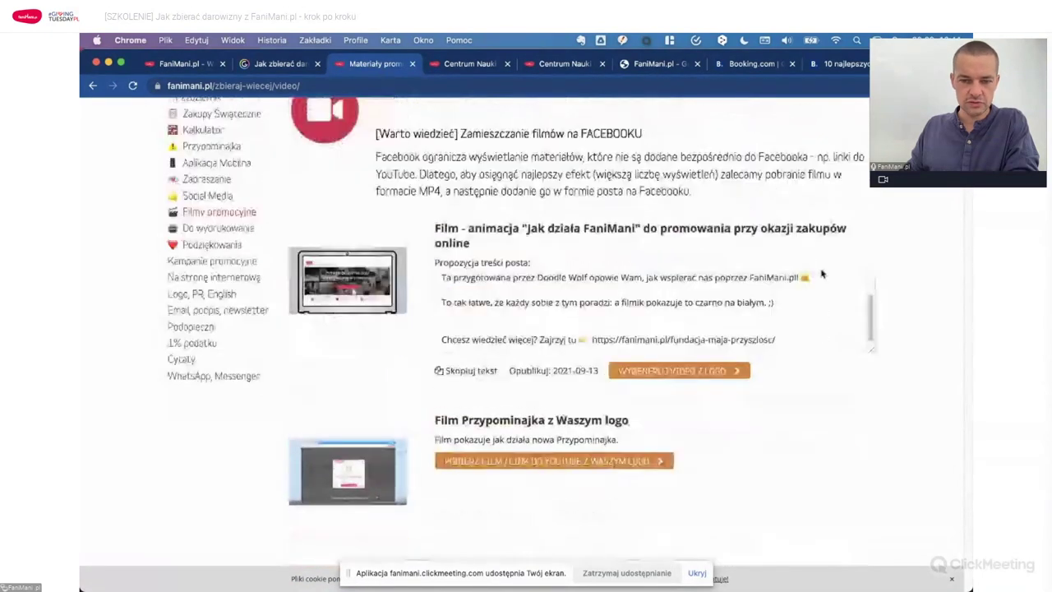
- Copy the suggested post text for the "Jak działa FaniMani" animation and open the generator for its video with the logo
left_click(465, 449)
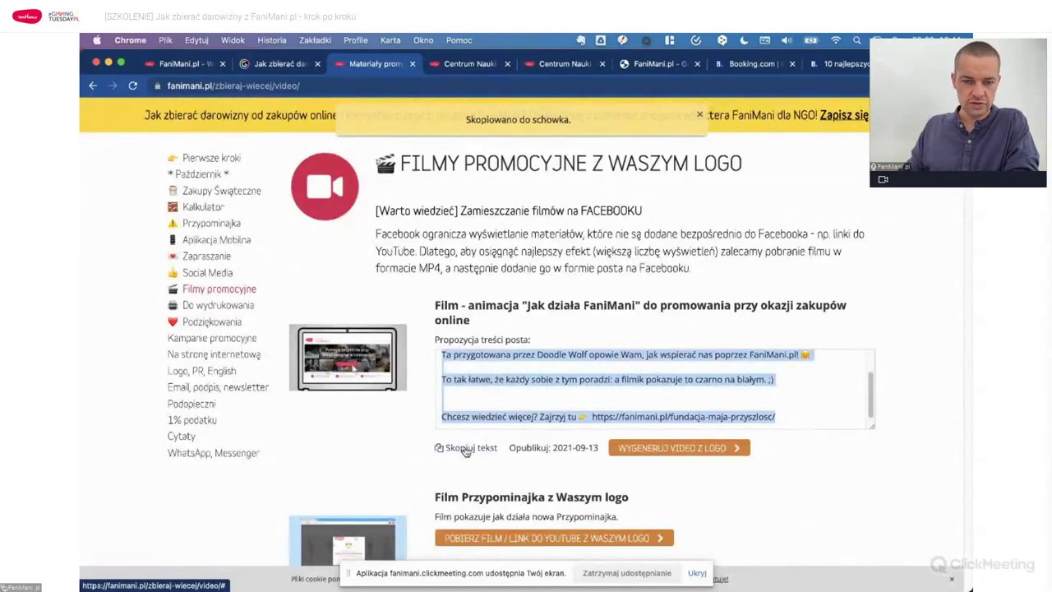
left_click(585, 377)
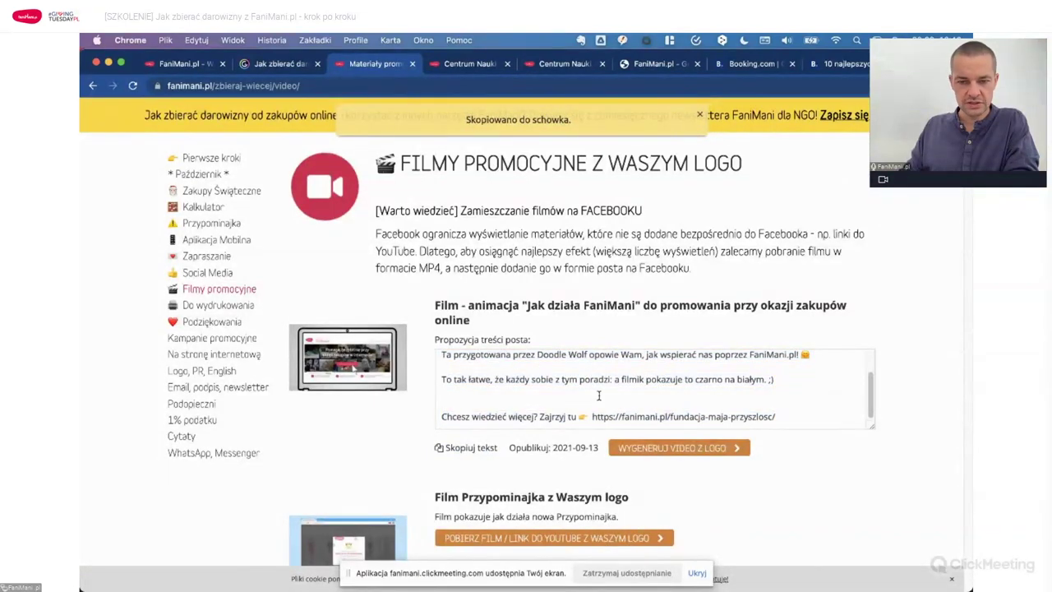
left_click(689, 450)
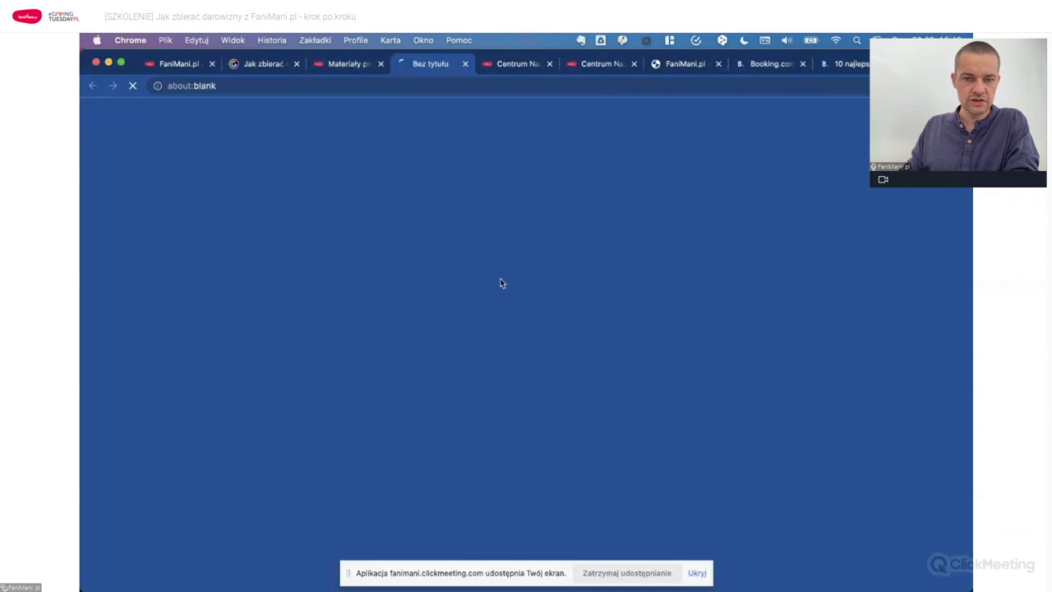